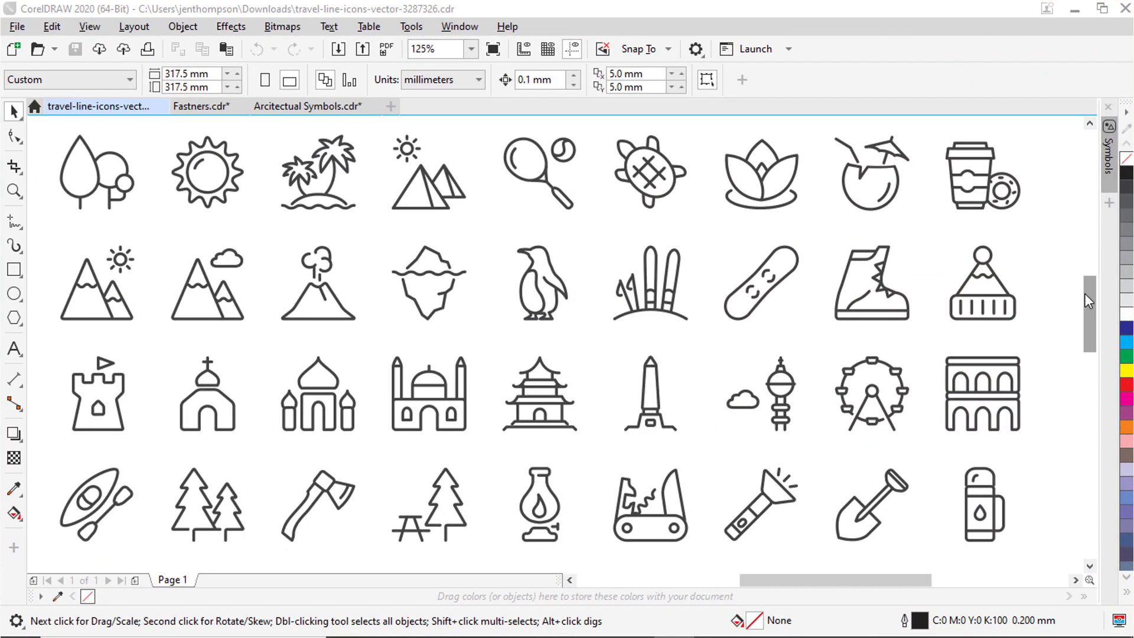
Browse through the Fastners.cdr fasteners document
left_click_drag(1085, 293, 1084, 384)
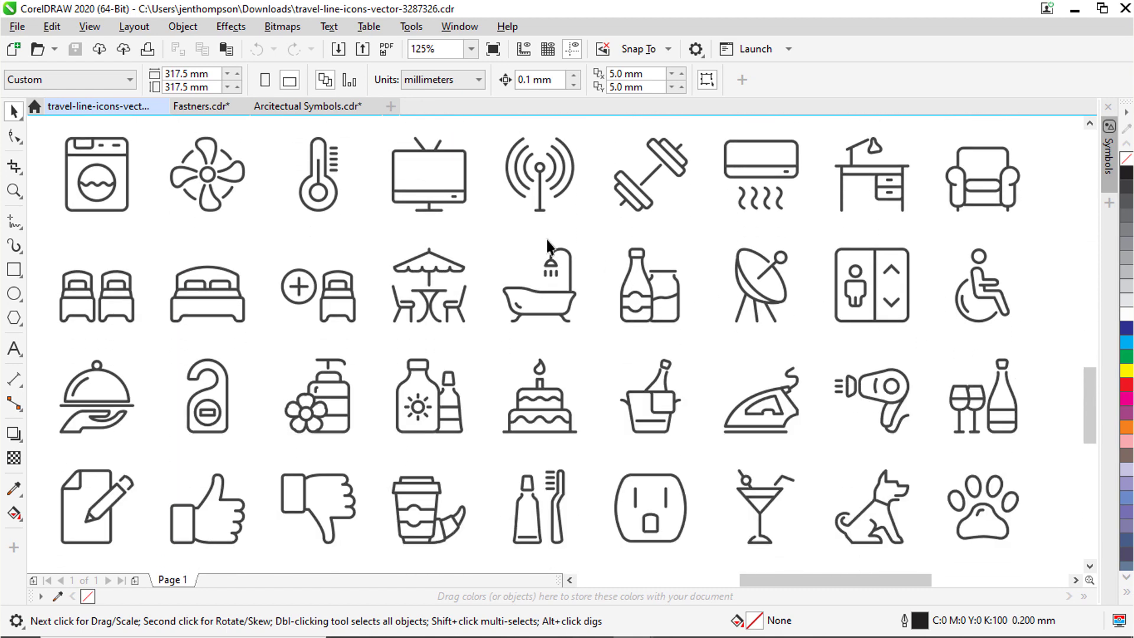
left_click(222, 114)
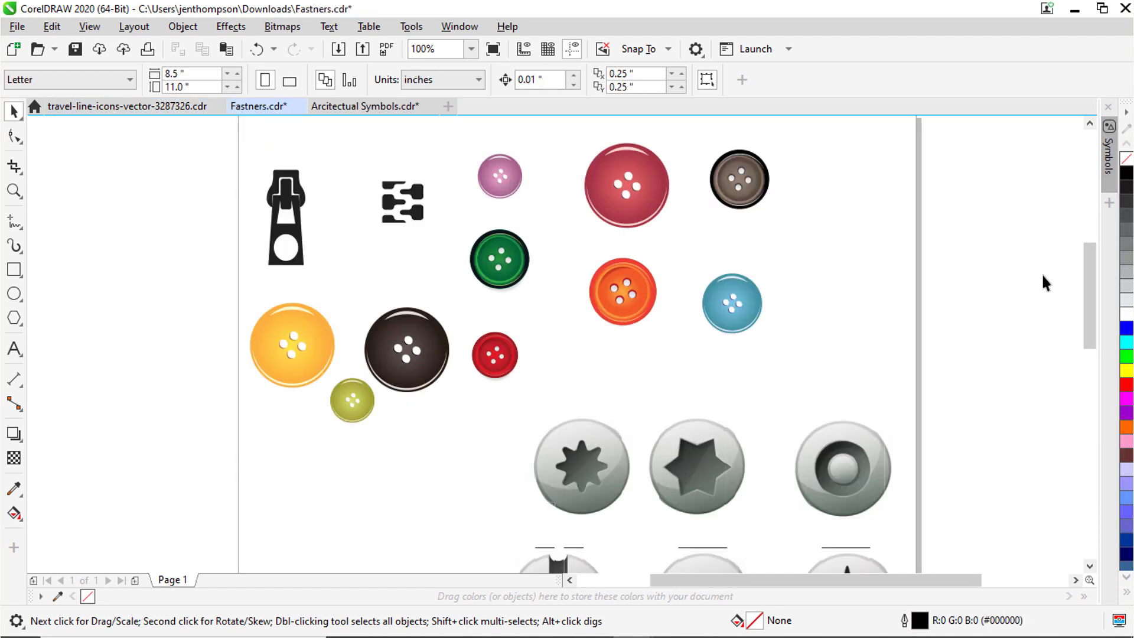
left_click_drag(1085, 287, 1087, 393)
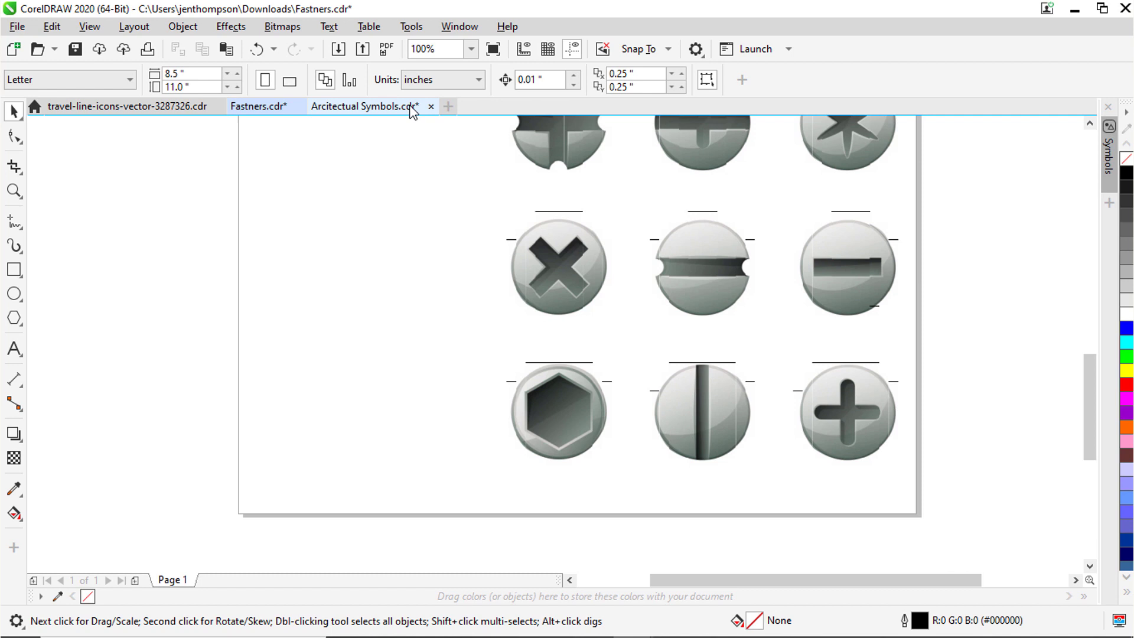
Look through Pages 2 and 3 of the Arcitectual Symbols.cdr document
left_click(350, 105)
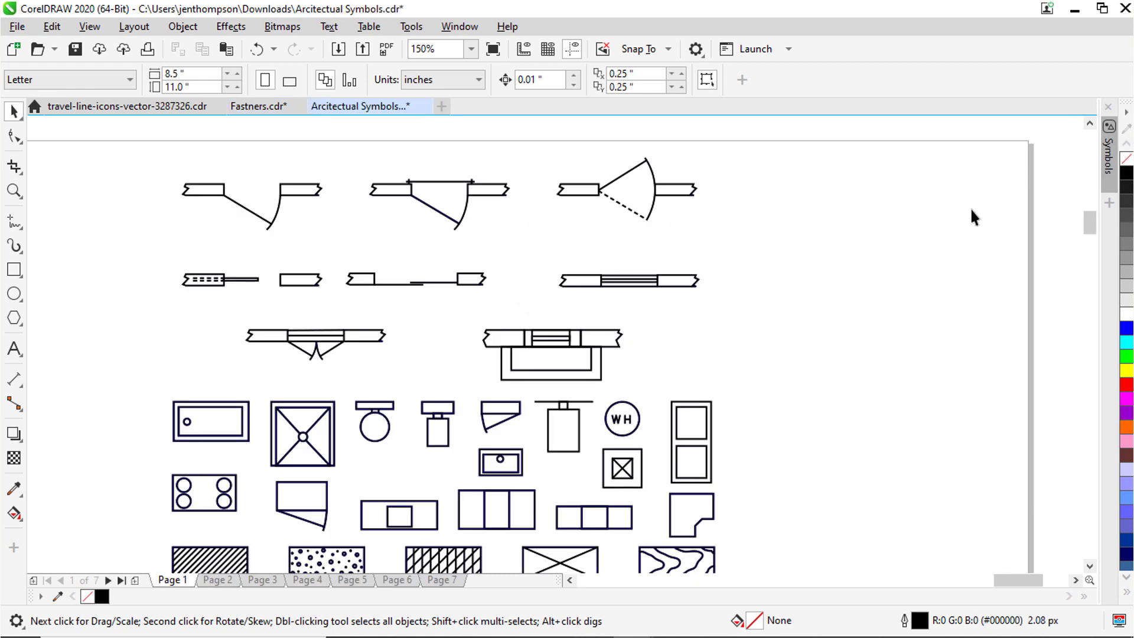
mouse_move(1090, 227)
left_mouse_down()
mouse_move(1090, 247)
mouse_move(1076, 255)
left_mouse_up()
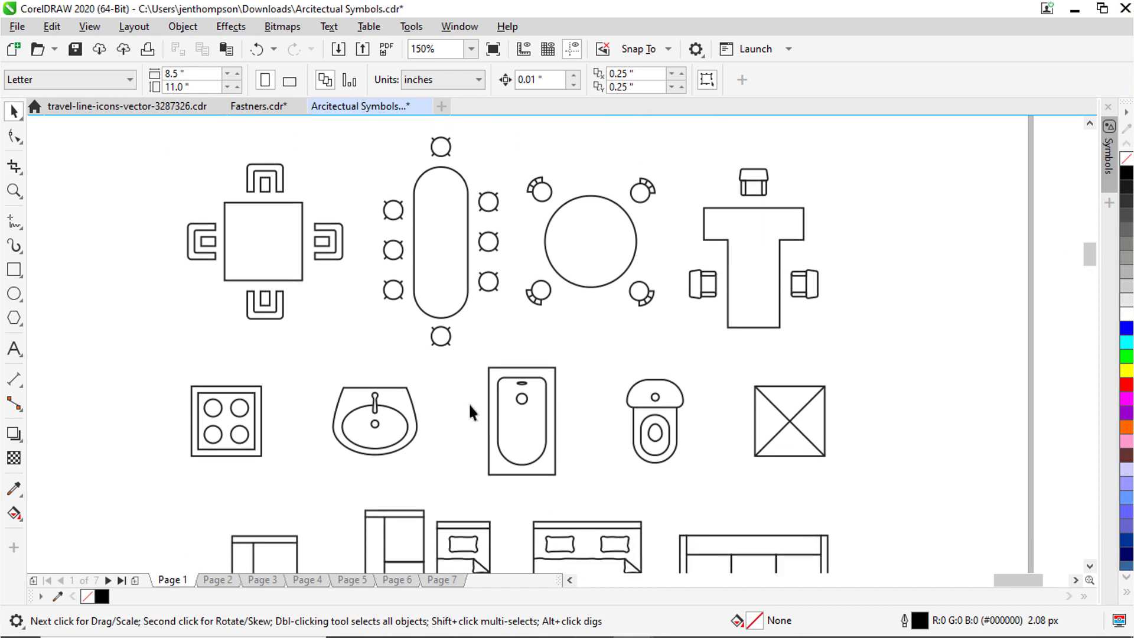
left_click(232, 580)
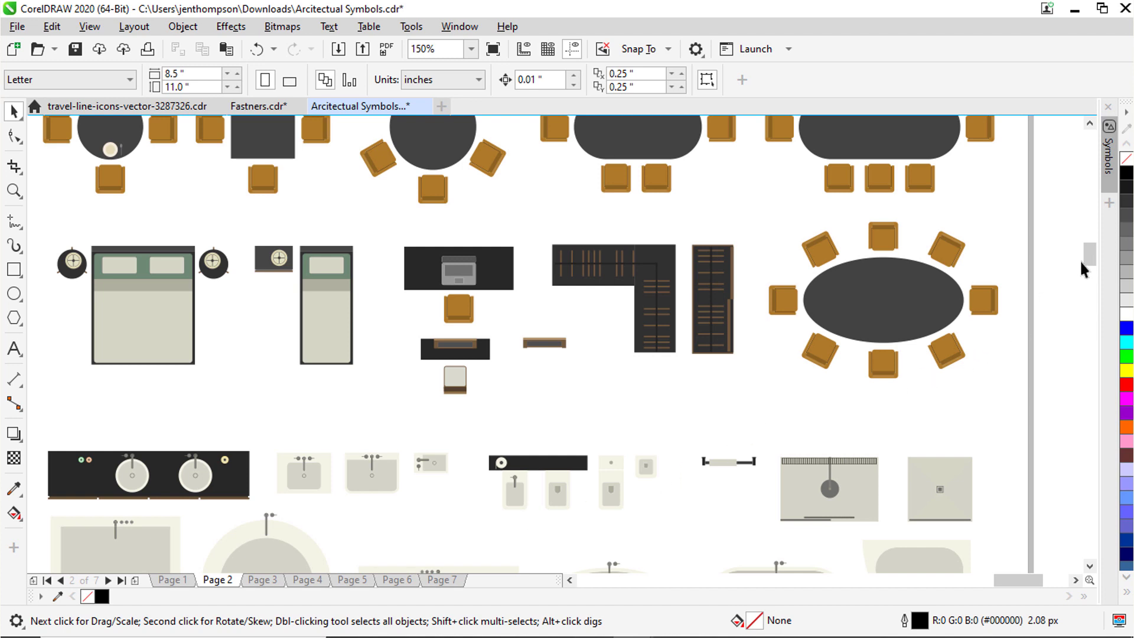
left_click_drag(1085, 260, 1093, 240)
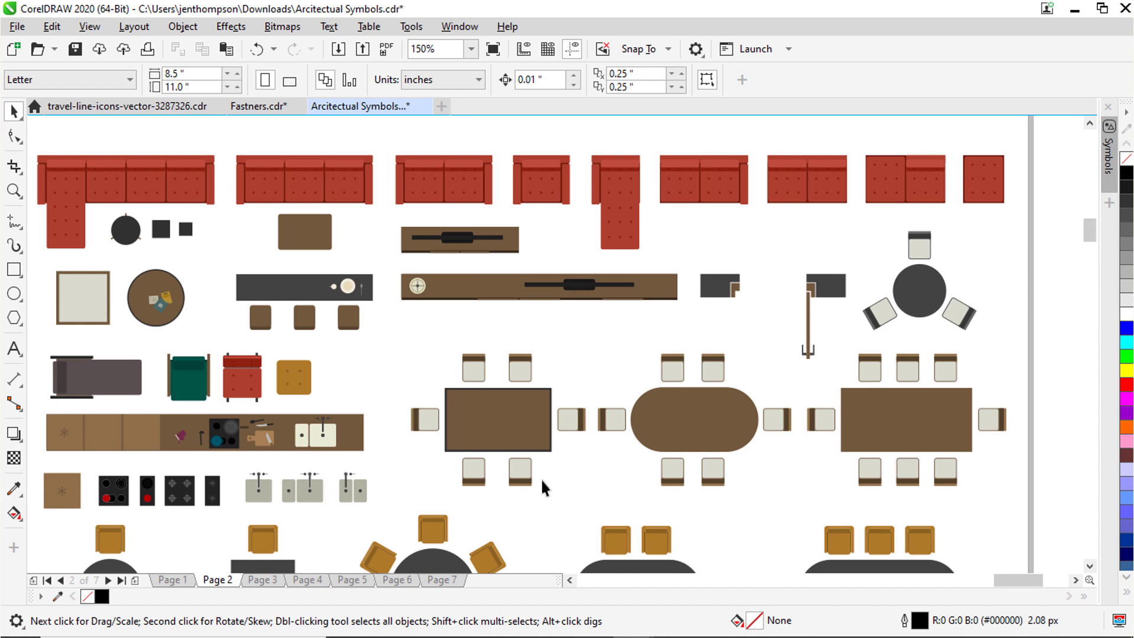
left_click(263, 580)
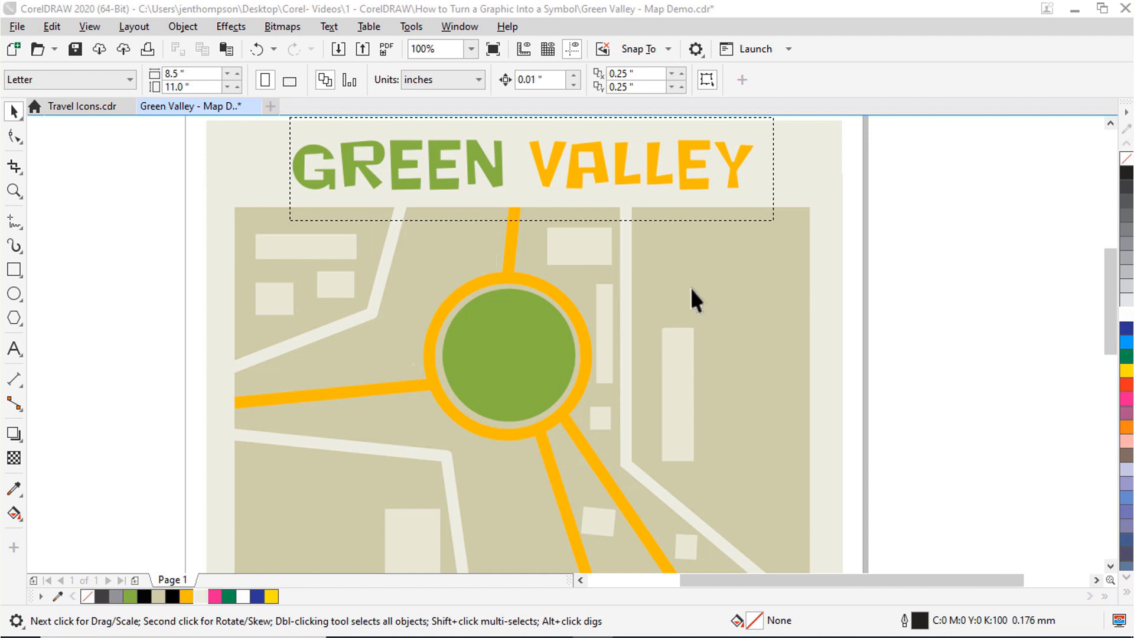
Paste the tree icon from Travel Icons.cdr beside the roundabout on the Green Valley map
left_click(96, 109)
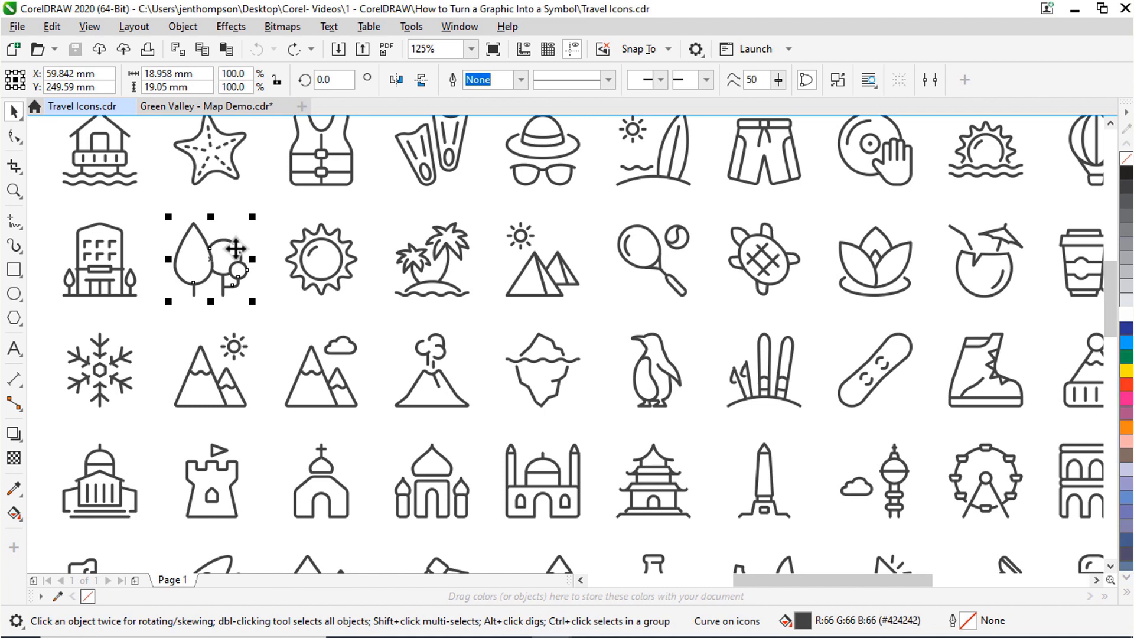
left_click(221, 107)
key("ctrl+v")
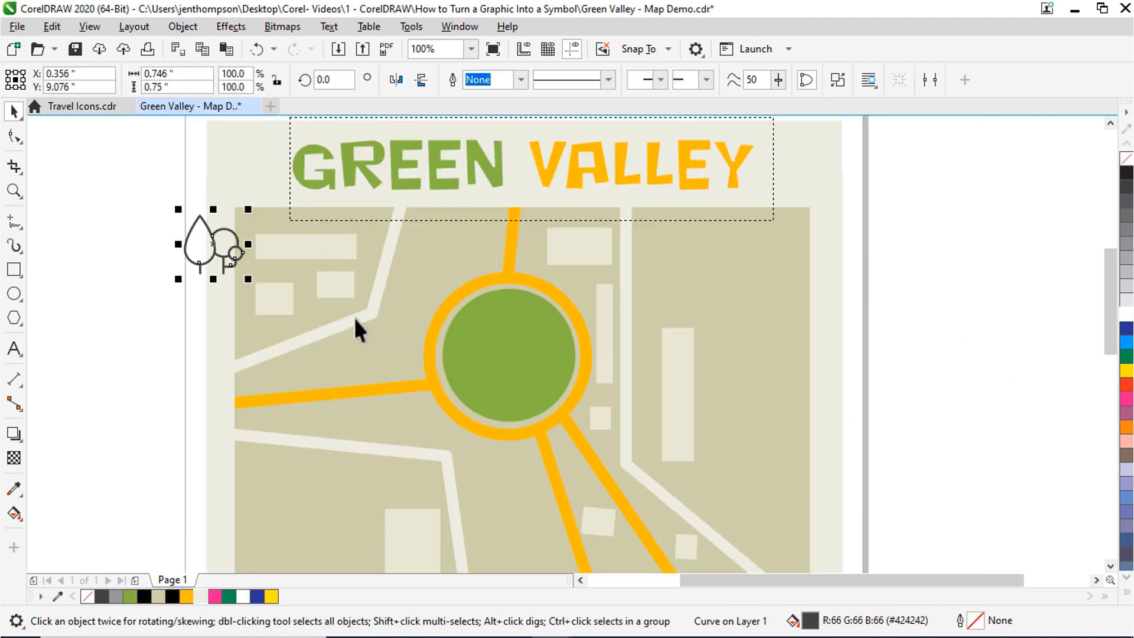
mouse_move(212, 248)
left_mouse_down()
mouse_move(375, 347)
mouse_move(372, 337)
left_mouse_up()
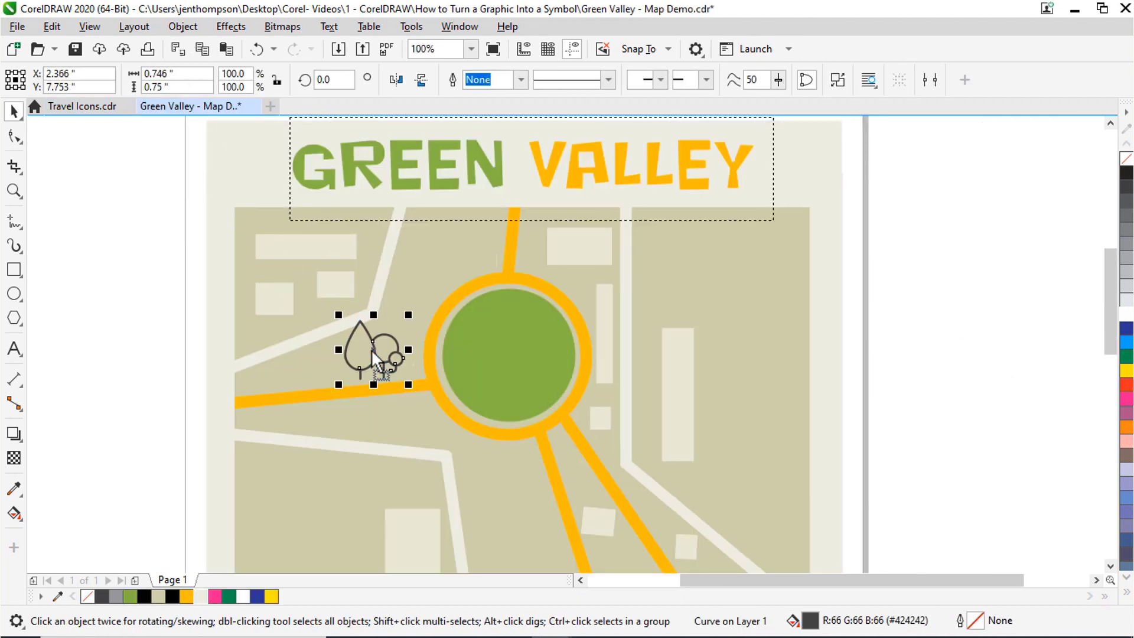
Draw a circle behind the tree with a 0.5 mm outline and Chartreuse fill
left_click(14, 294)
left_click_drag(317, 280, 420, 382)
left_click_drag(317, 280, 326, 290)
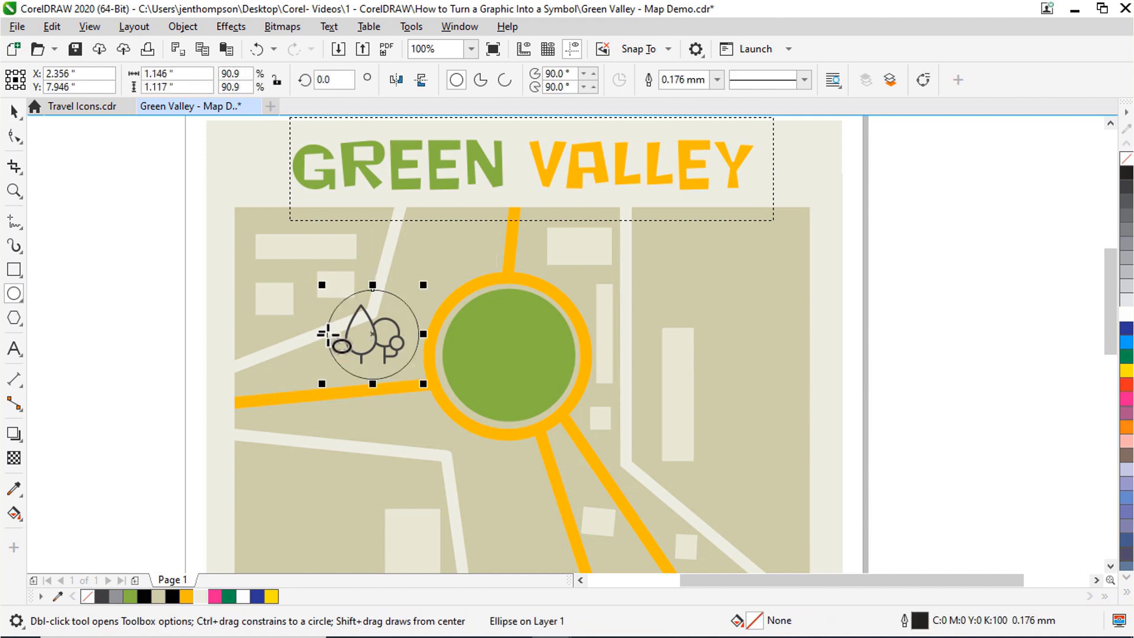
left_click(718, 81)
left_click(704, 167)
key("space")
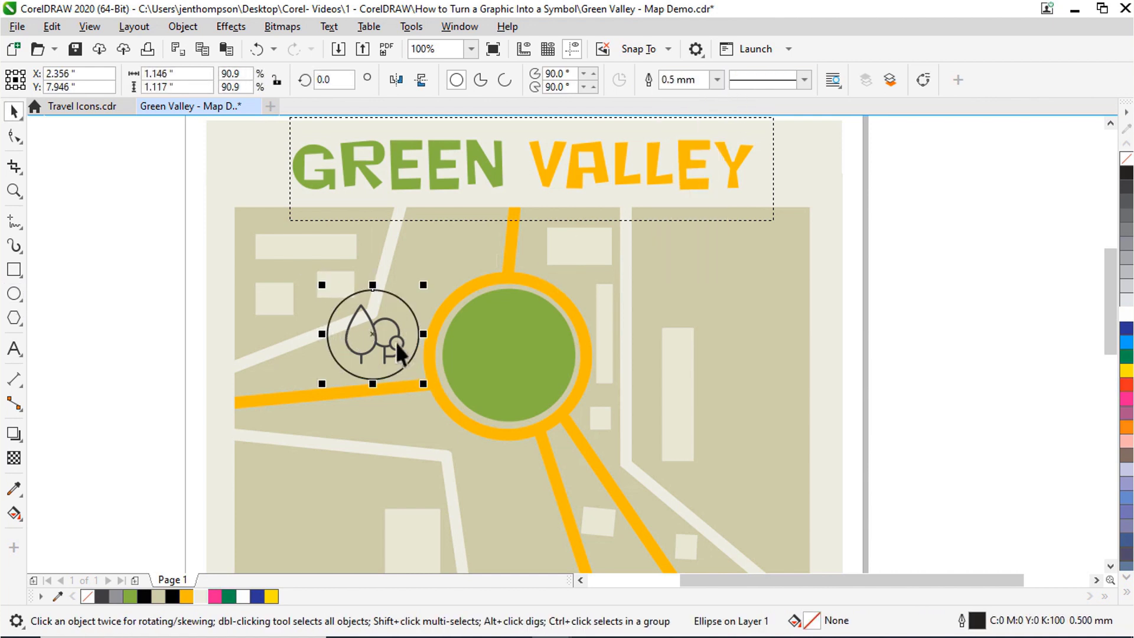
left_click(1127, 592)
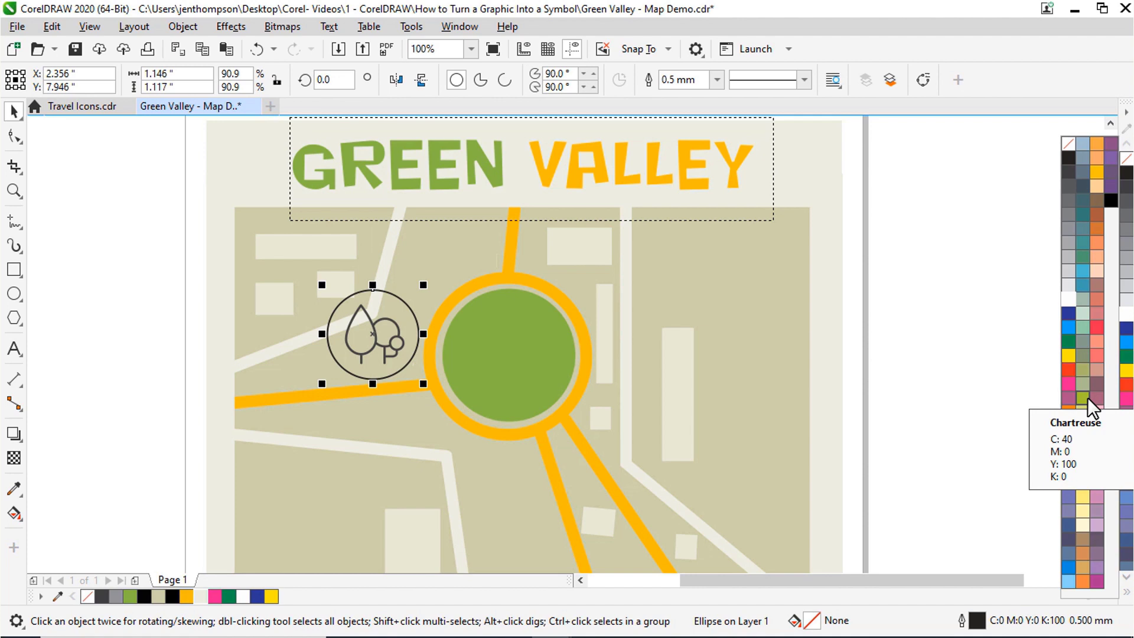
left_click(1091, 398)
left_click(375, 312, "alt")
left_click(1113, 166)
left_click_drag(933, 246, 957, 275)
Give the circle a drop shadow, shrink the badge slightly and select all its parts
left_click(13, 435)
left_click(245, 294)
left_click_drag(244, 291, 246, 381)
key("space")
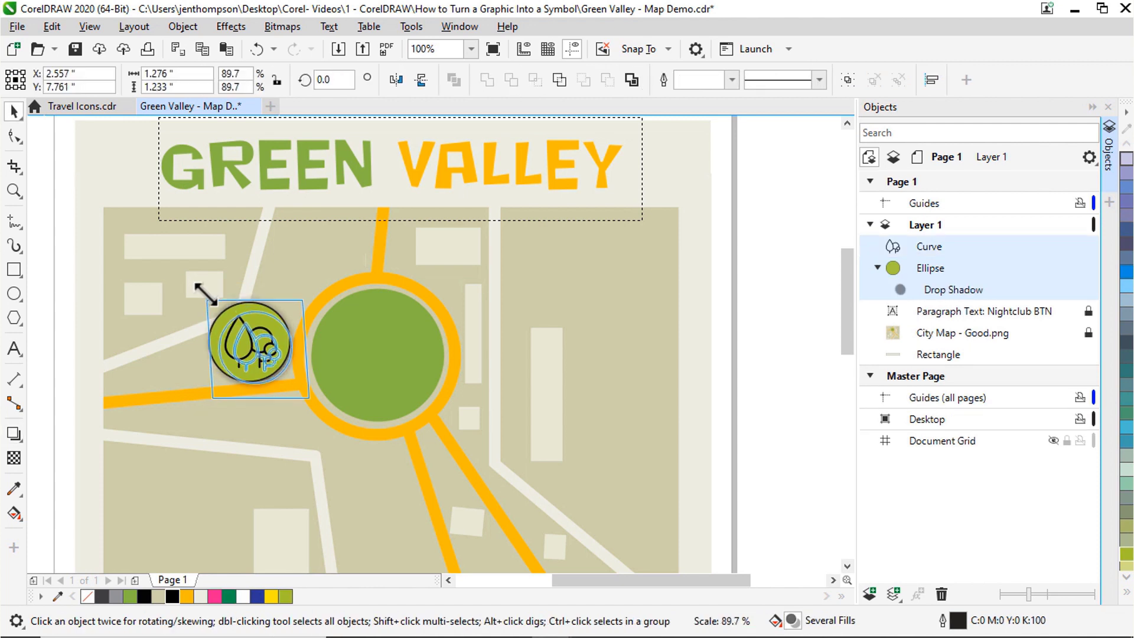
left_click_drag(208, 294, 245, 344)
left_click(172, 350)
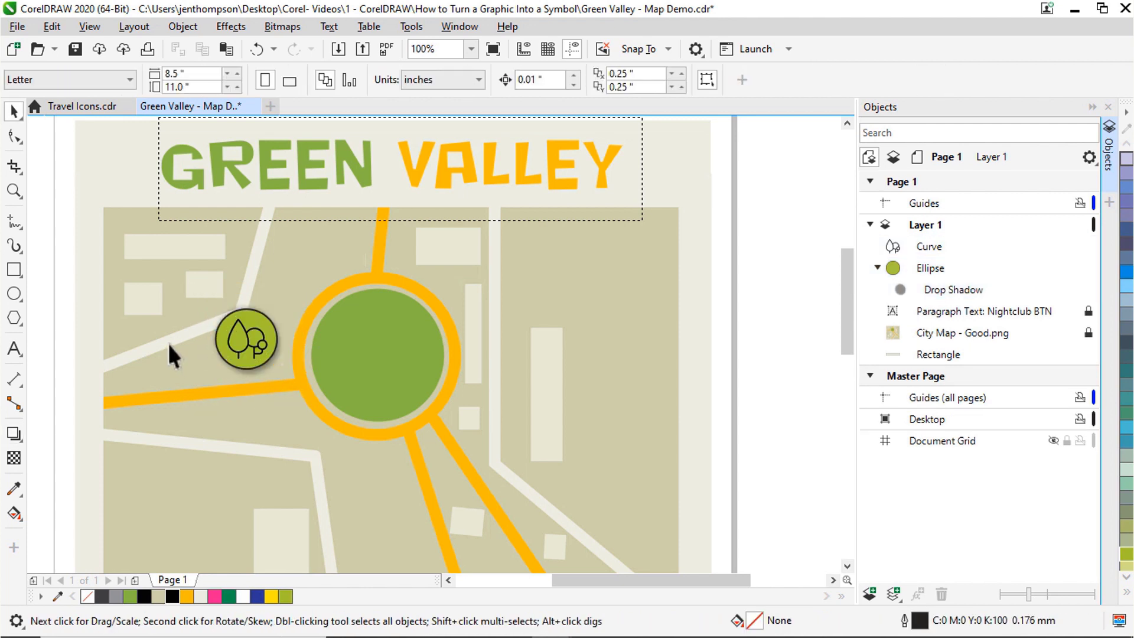
left_click_drag(176, 281, 299, 394)
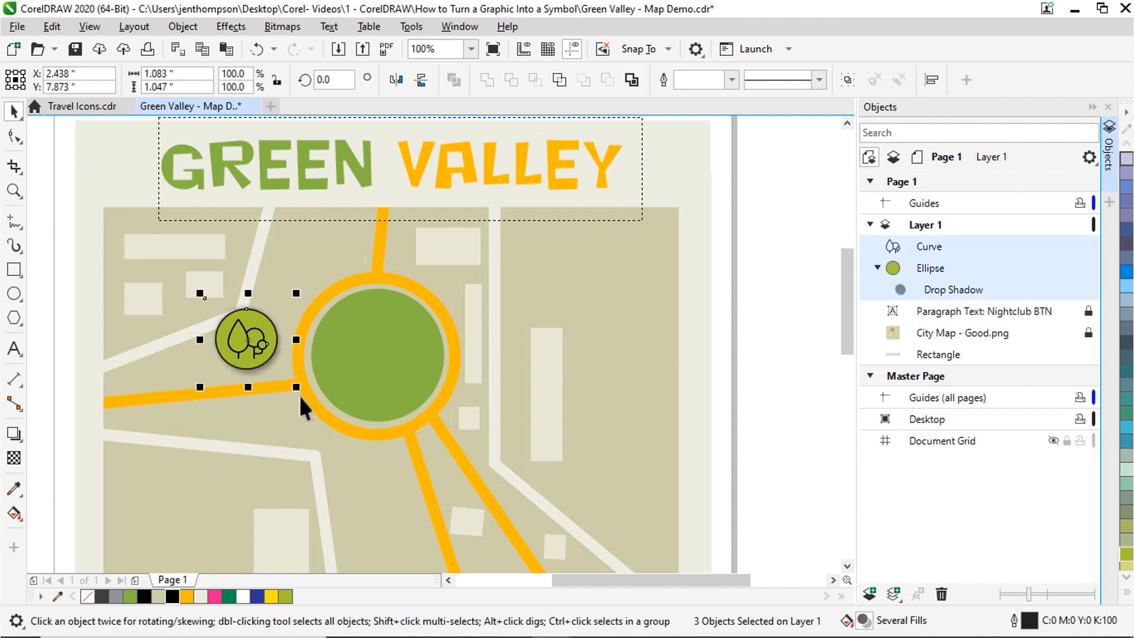
Convert the tree, circle and shadow into a new symbol named 'Park'
right_click(250, 334)
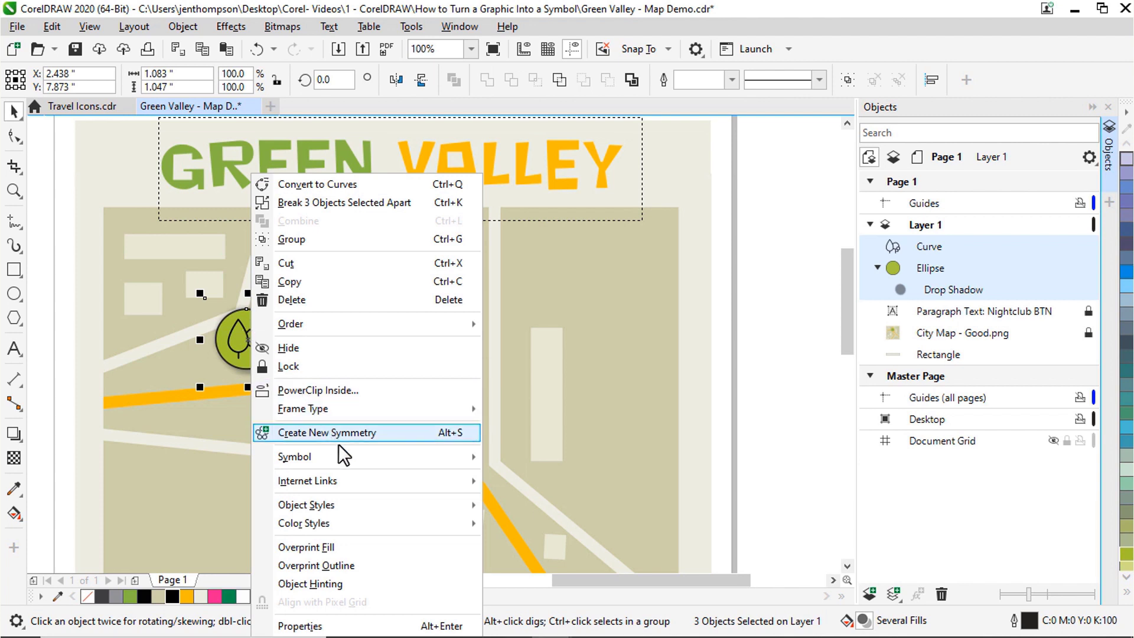
mouse_move(345, 455)
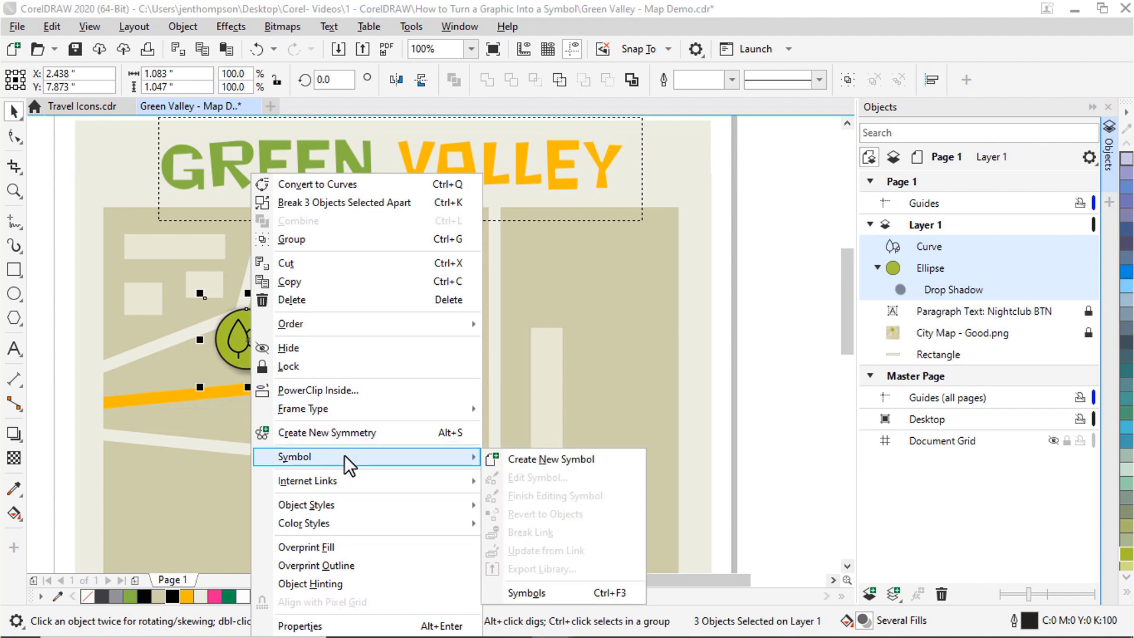
left_click(501, 462)
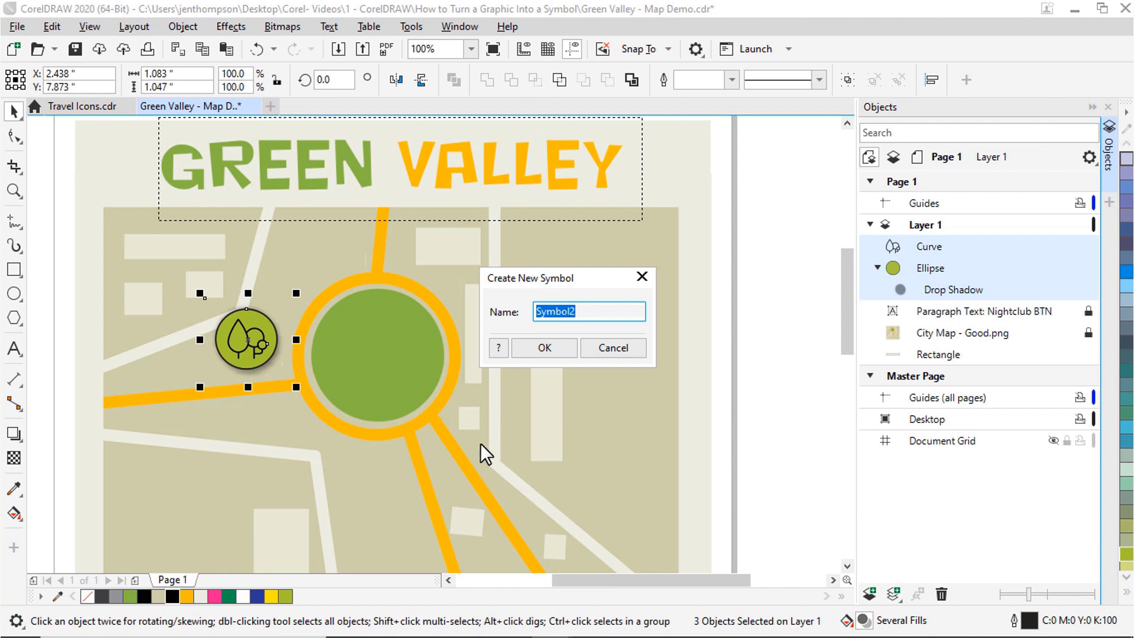
type("Park")
left_click(543, 348)
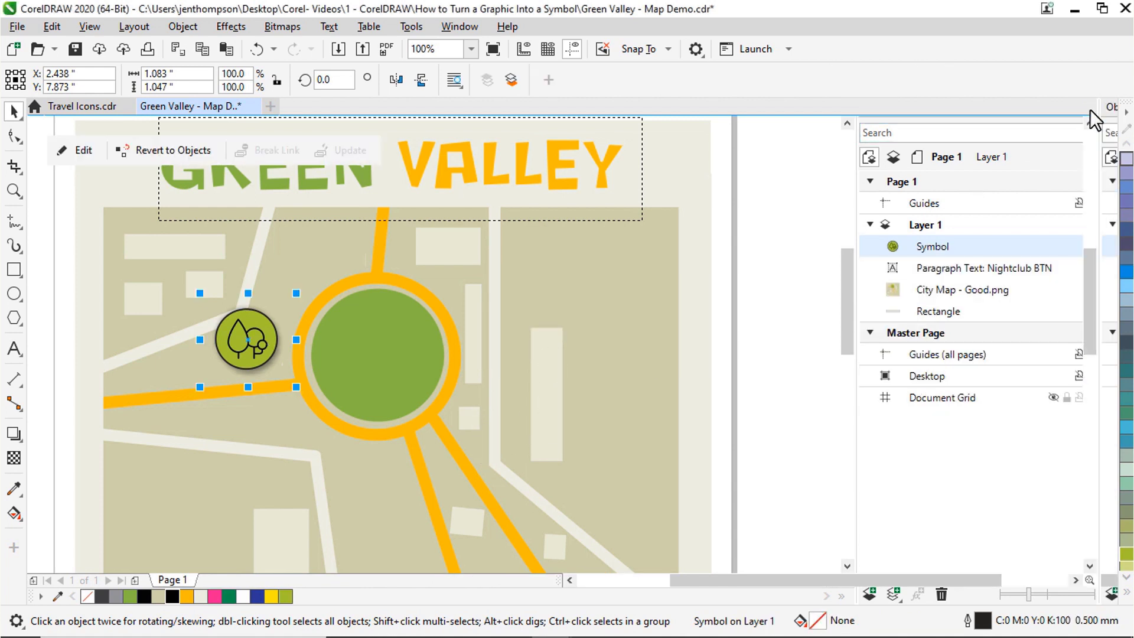
Open the Symbols docker from Window > Dockers
left_click(1092, 108)
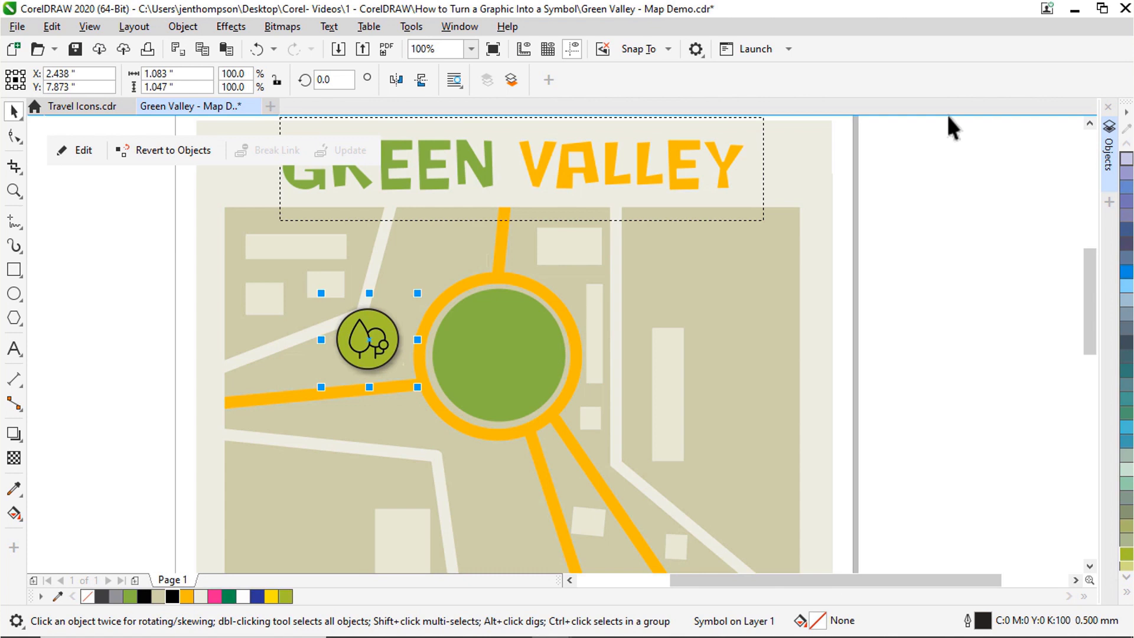
left_click(457, 30)
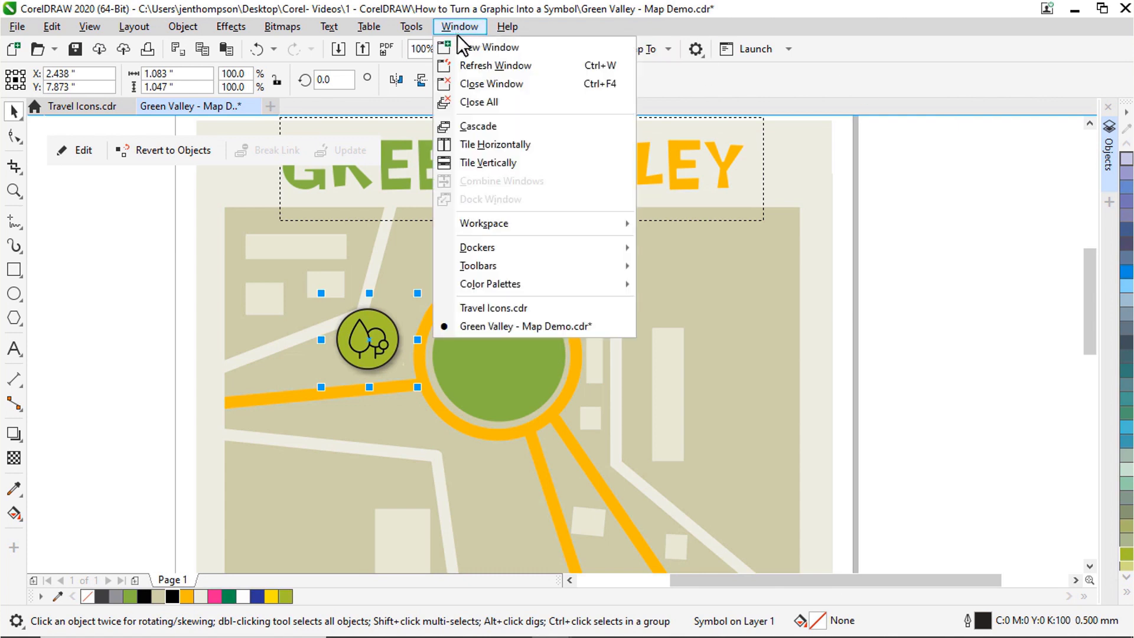
mouse_move(564, 254)
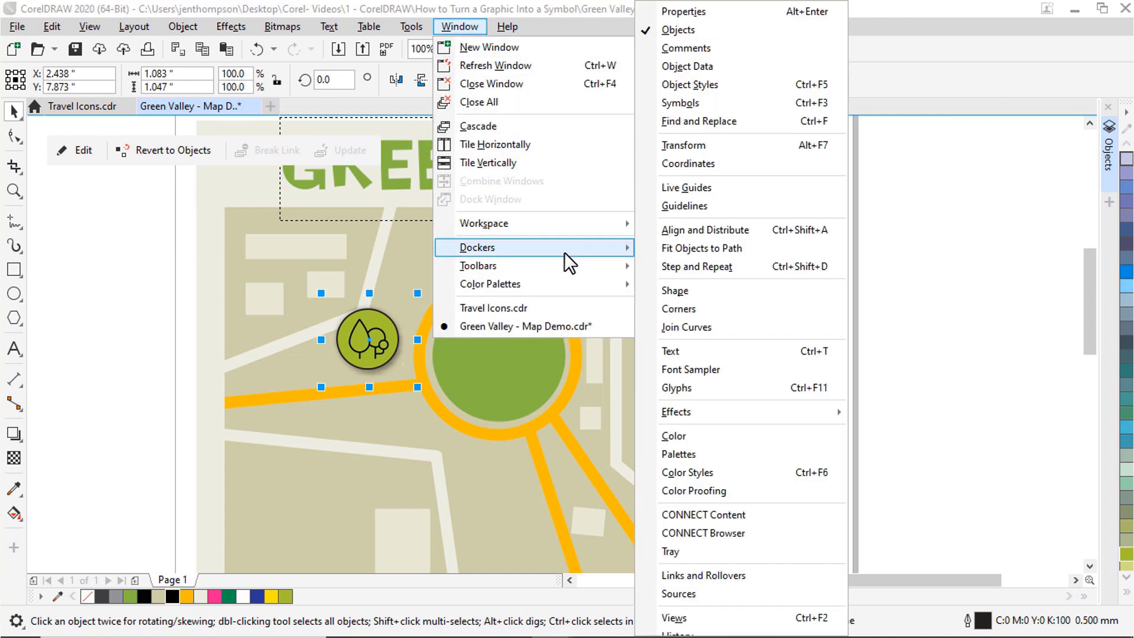
left_click(718, 109)
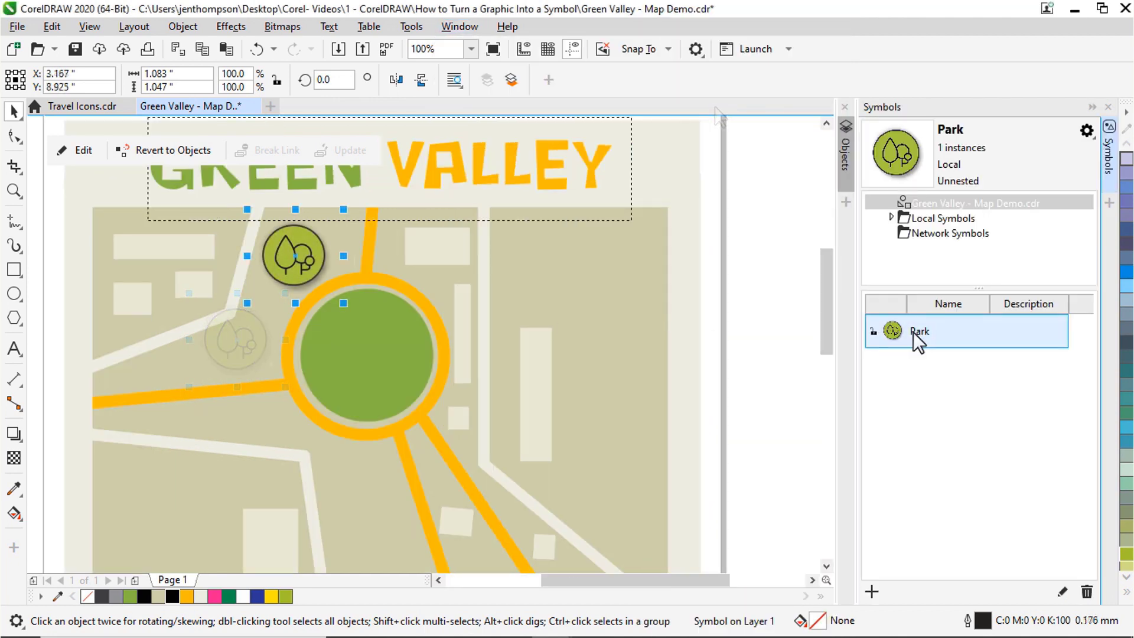
Drag four Park instances onto the map, one on the roundabout's green centre
left_click_drag(915, 334, 604, 302)
left_click_drag(541, 268, 536, 275)
left_click_drag(901, 343, 374, 367)
scroll(833, 363, "down", 3)
left_click_drag(381, 426, 383, 427)
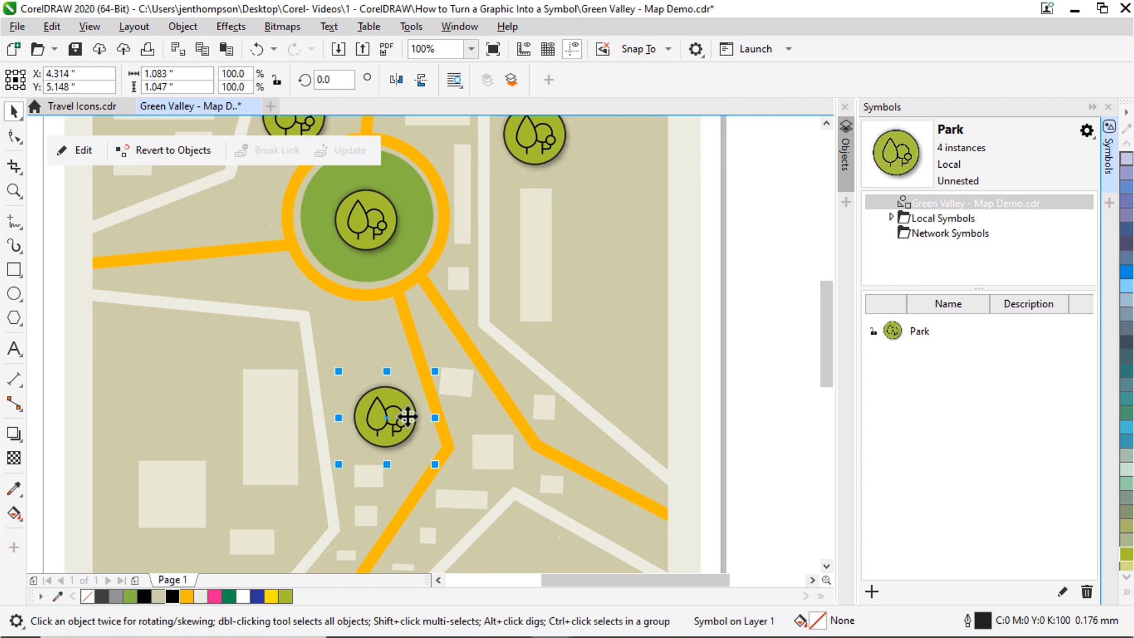
left_click(661, 375)
left_click_drag(823, 353, 832, 307)
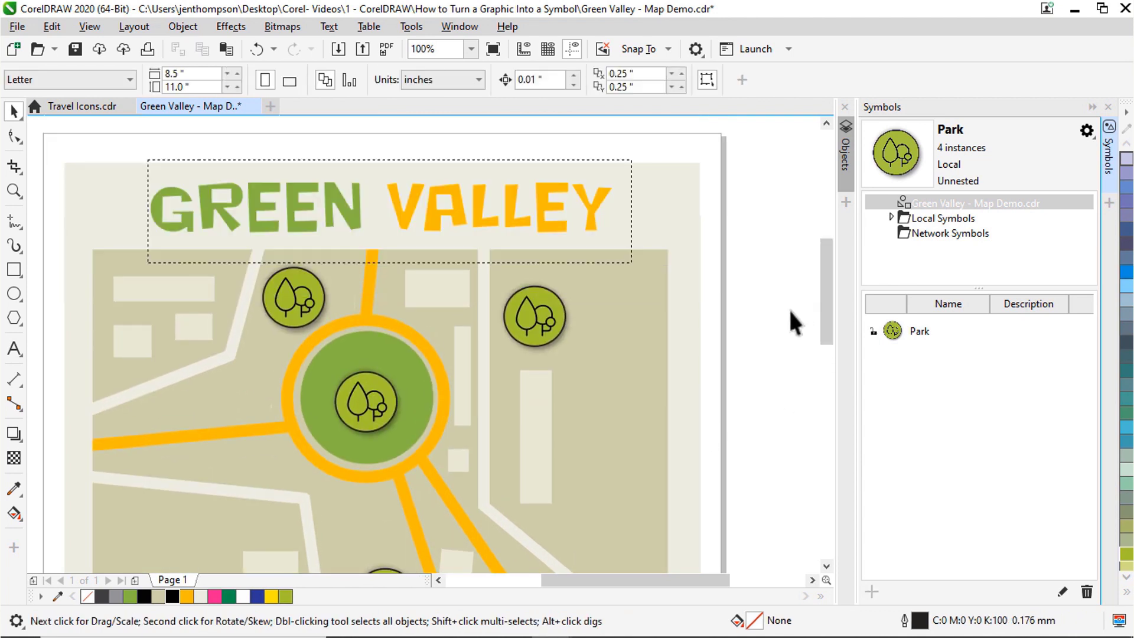
Edit the Park symbol, filling its circle green and turning the tree outlines white
left_click(296, 294)
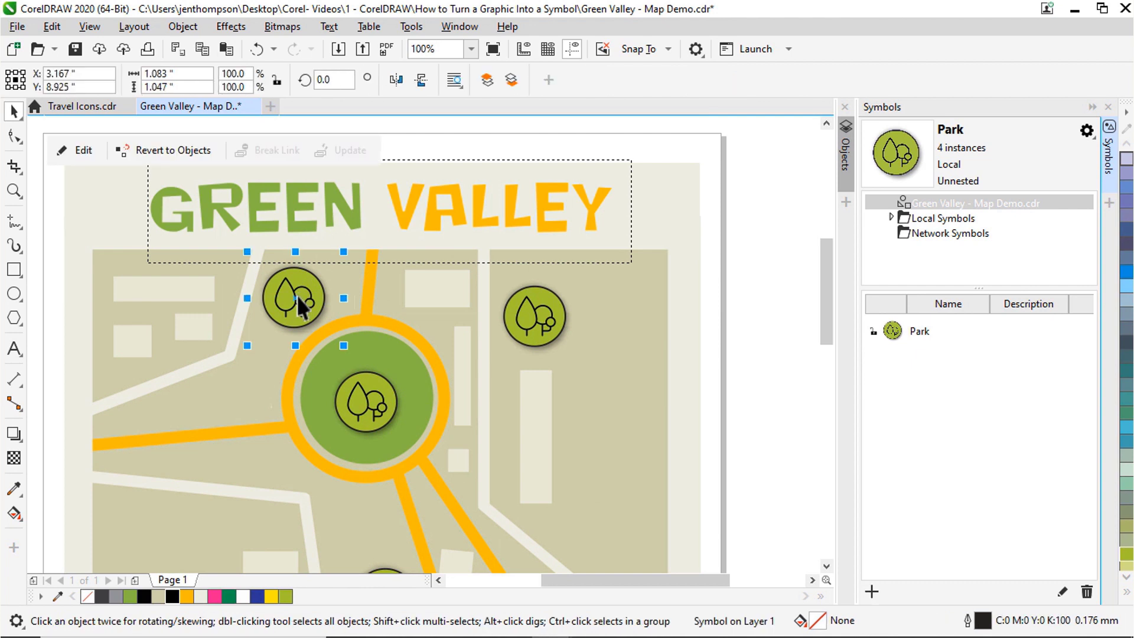
left_click(89, 151)
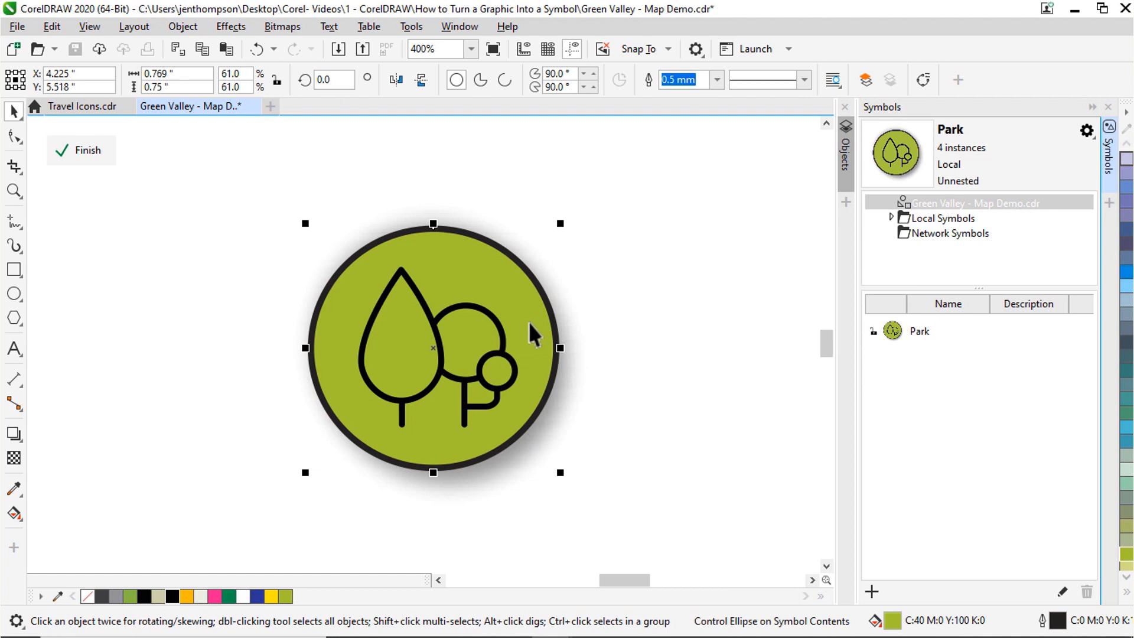
left_click(228, 596)
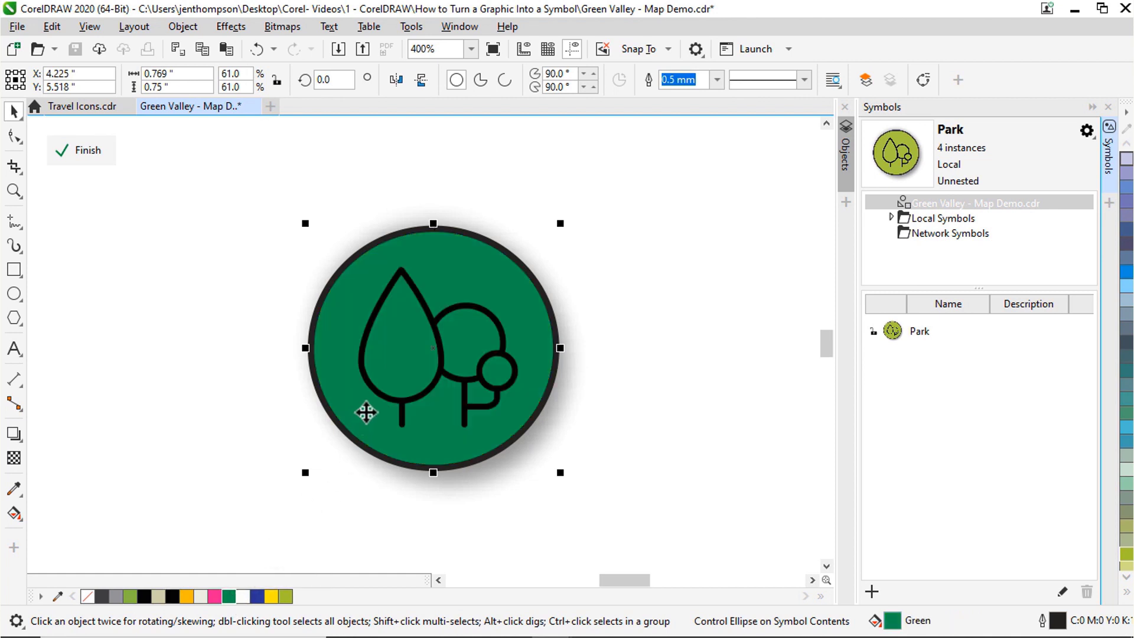
left_click(384, 395)
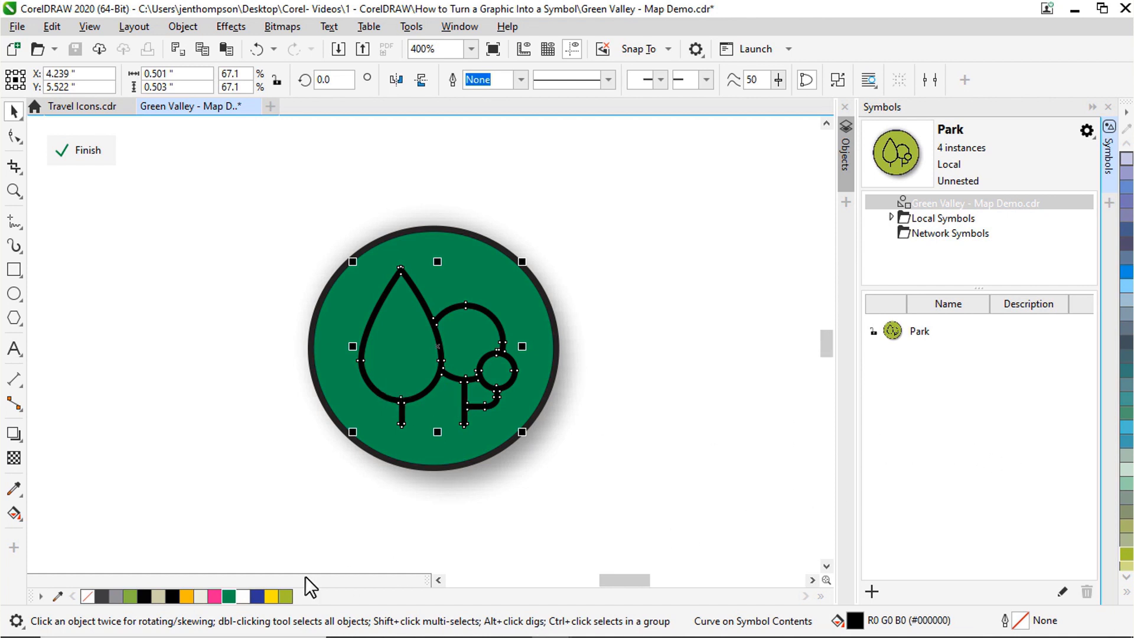
right_click(243, 598)
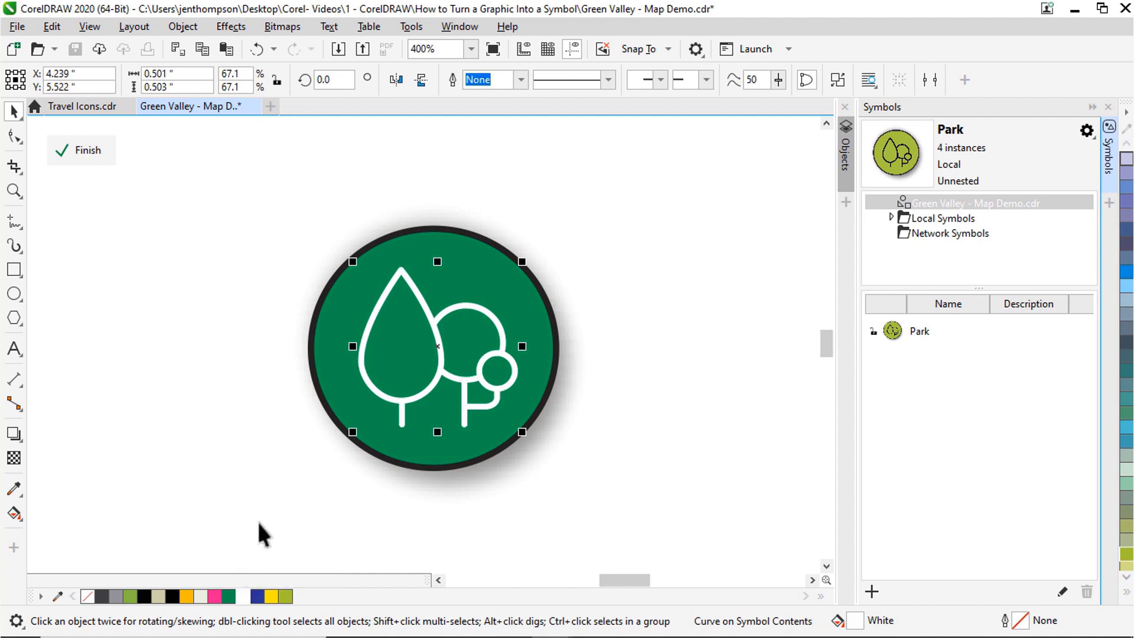
left_click(388, 462)
left_click(748, 346)
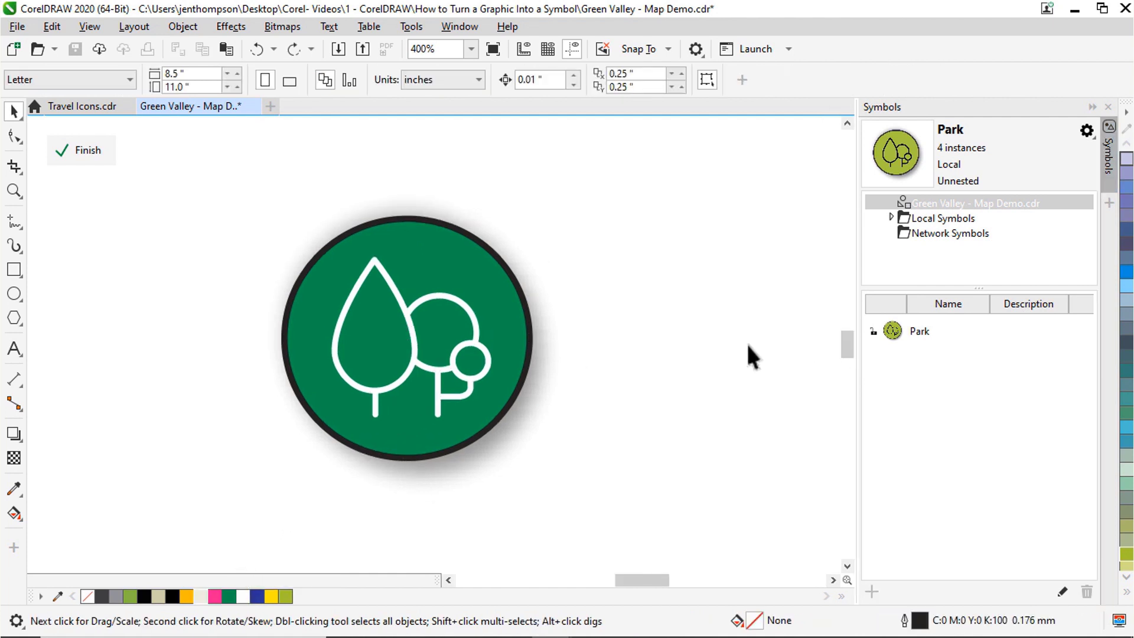
Finish symbol editing so all four Park markers show the green, white-tree design
left_click(99, 155)
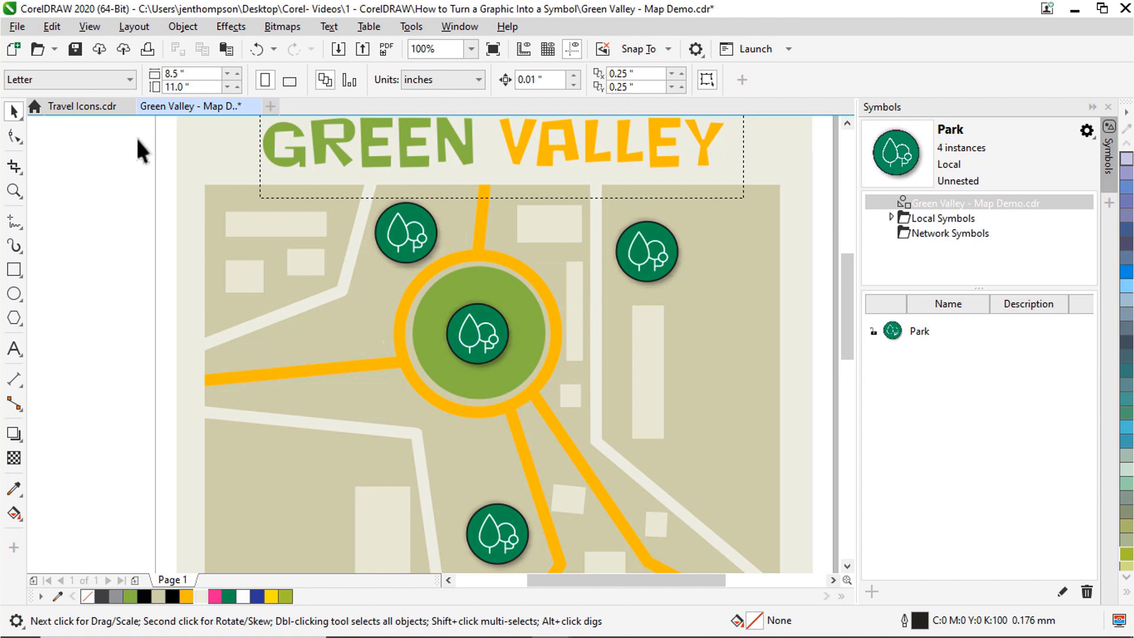
Create a new document named 'Map Symbol Library' and paste the copied map icons onto it
left_click(14, 50)
type("Map Symbol Library")
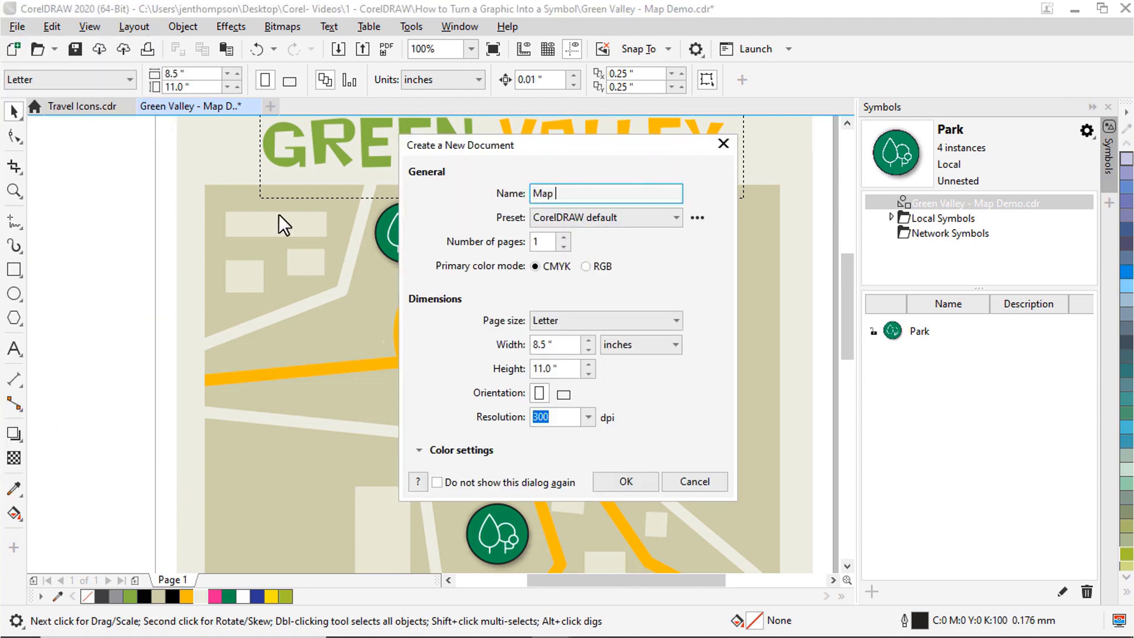
left_click(615, 485)
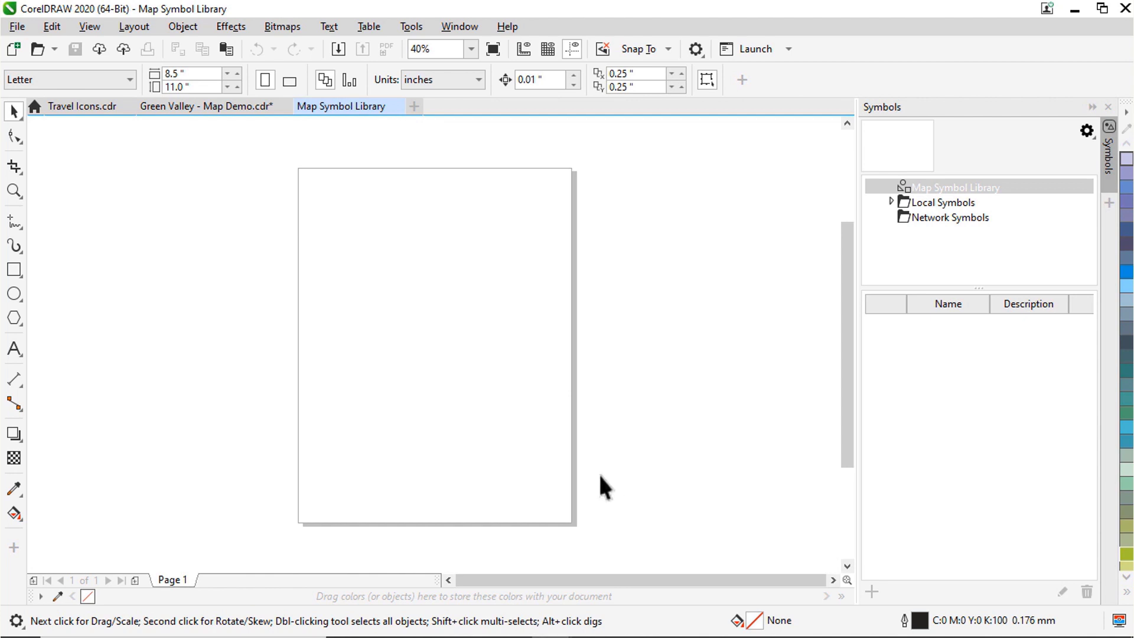
right_click(395, 253)
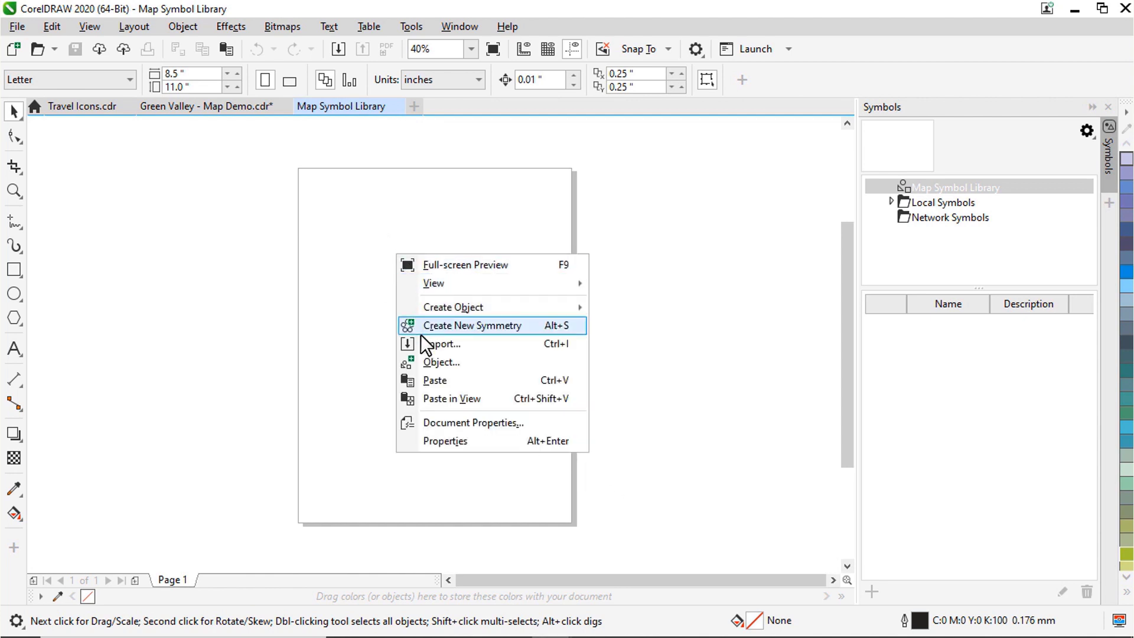
left_click(427, 380)
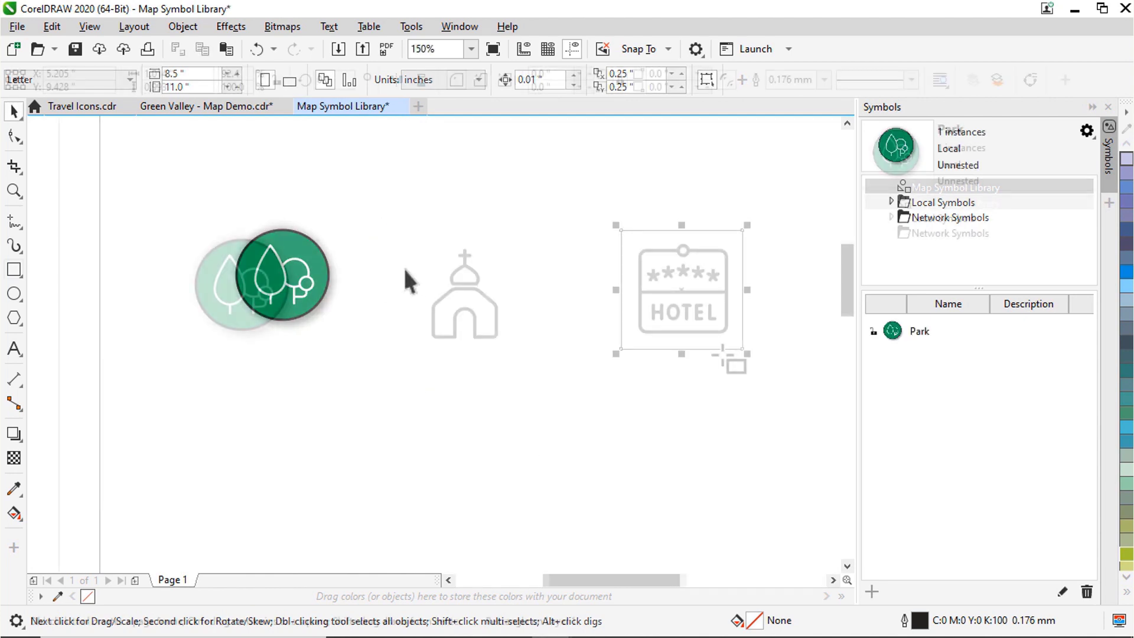
Set the hotel icon on a blue-filled square with a 2.0 mm outline
left_click(1066, 314)
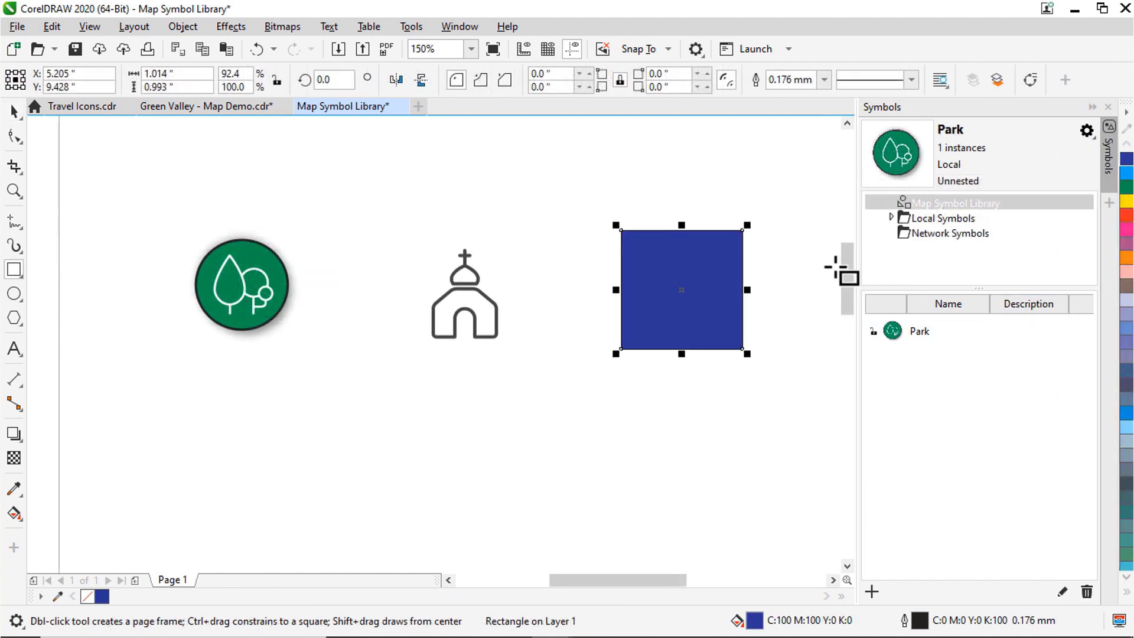
left_click_drag(1106, 124, 768, 254)
left_click(787, 296)
left_click(805, 232)
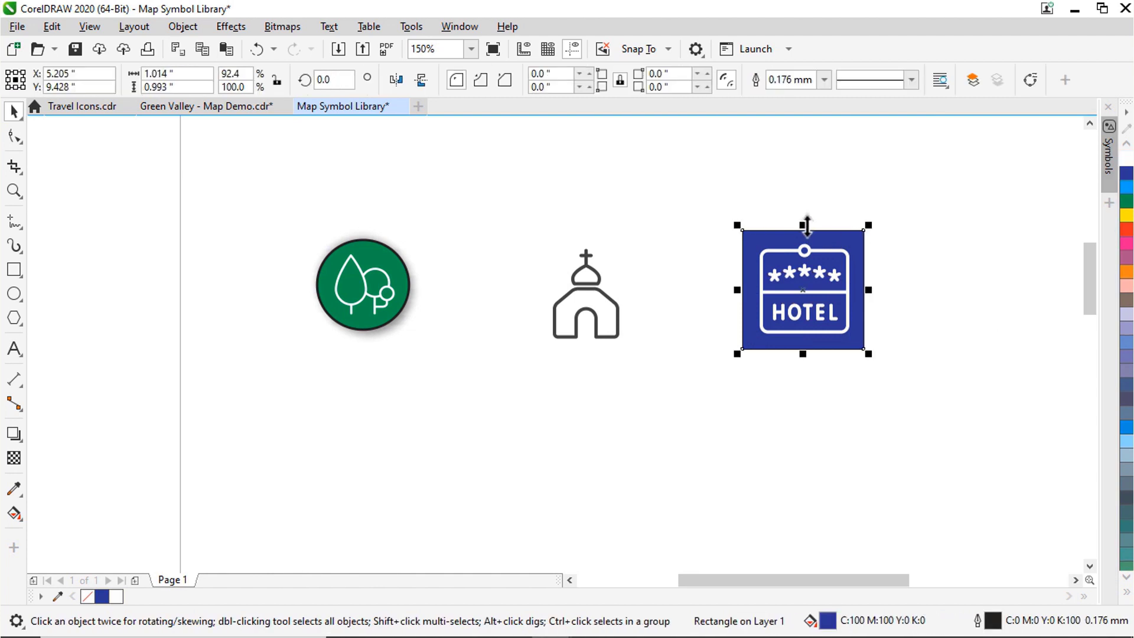
left_click(825, 79)
left_click(800, 176)
left_click_drag(688, 198, 942, 418)
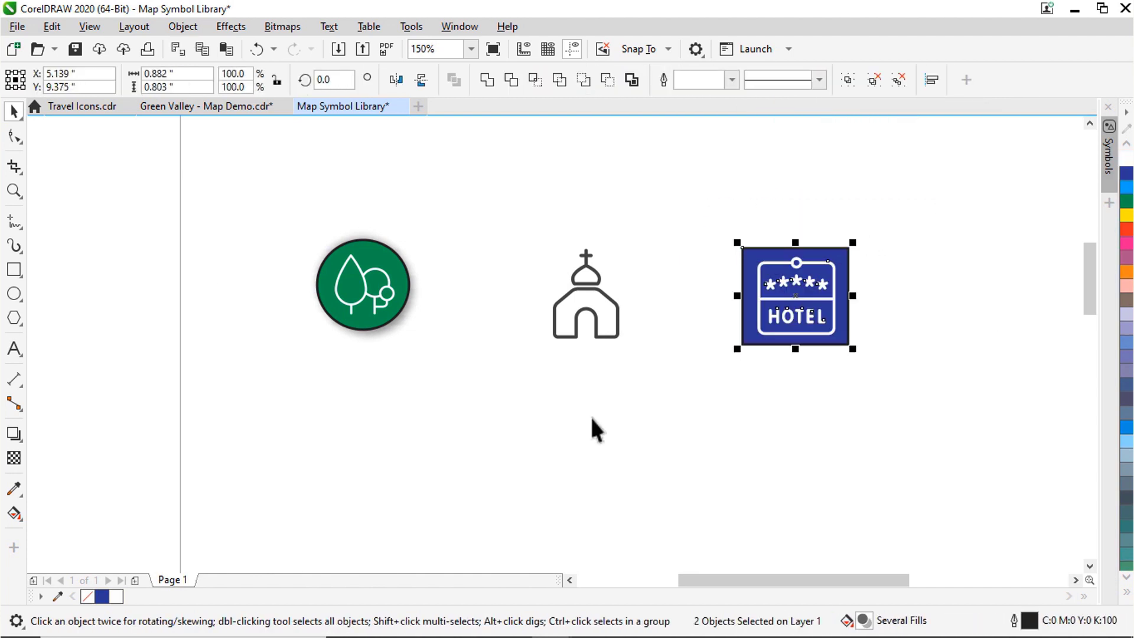
left_click(14, 433)
Select the whole church badge and start creating a new symbol from it
left_click_drag(476, 220, 668, 412)
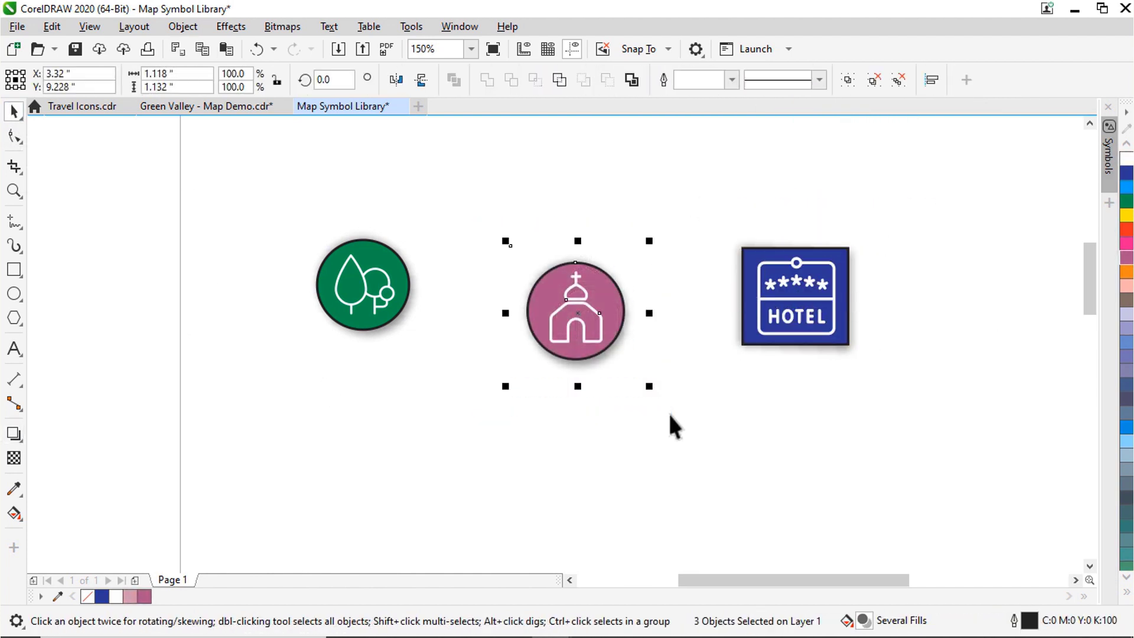
right_click(606, 314)
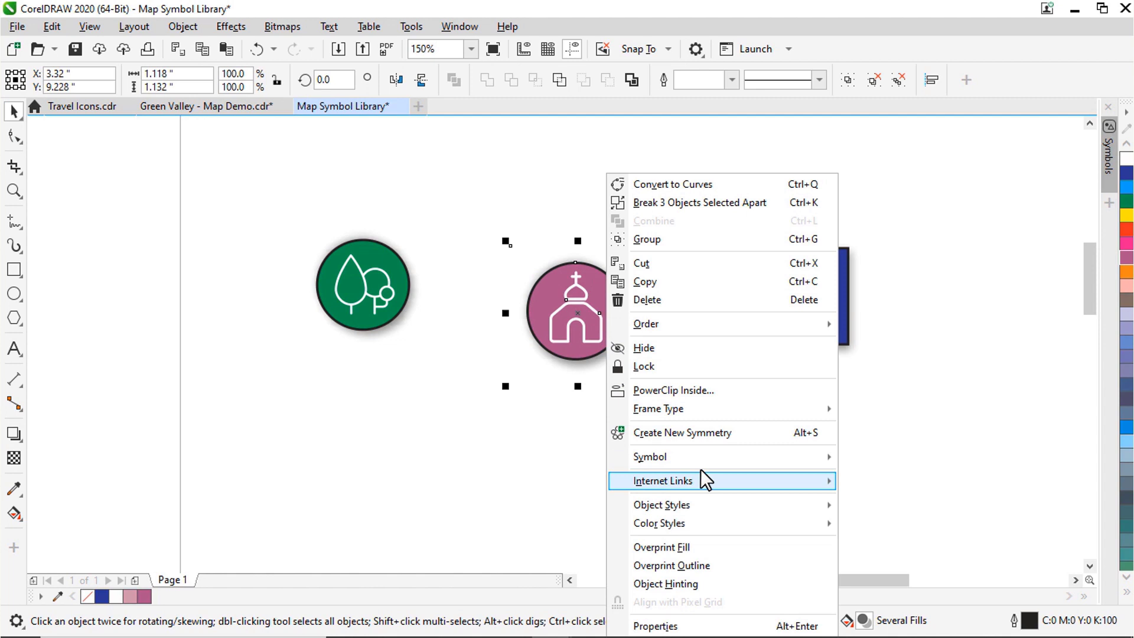
mouse_move(732, 461)
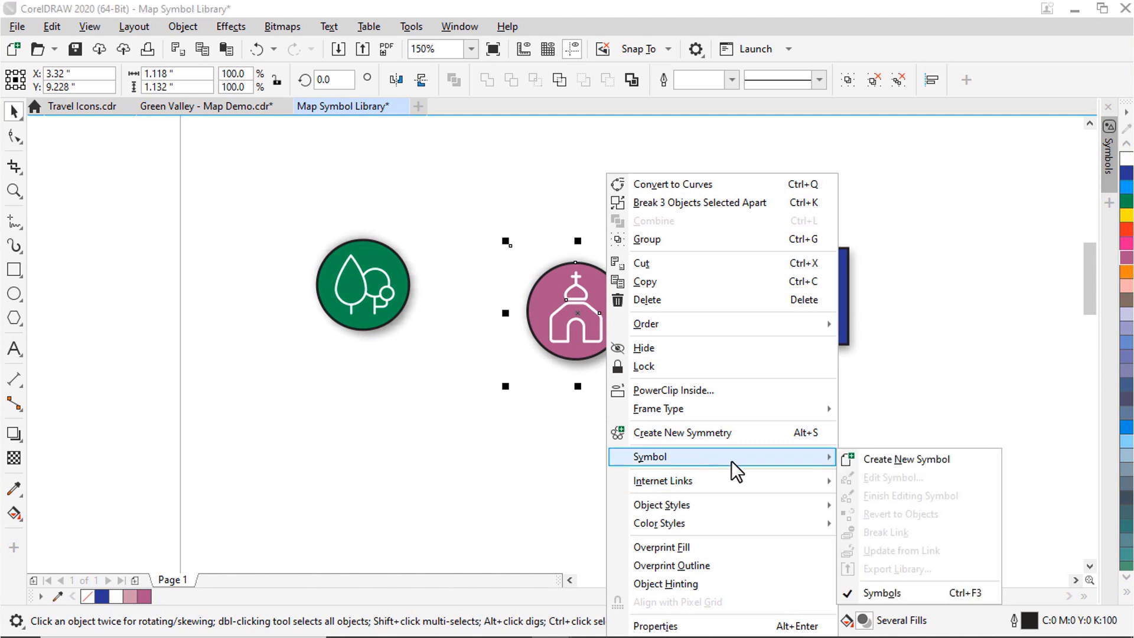
left_click(873, 462)
Name the new symbol 'Church' and confirm it
type("C")
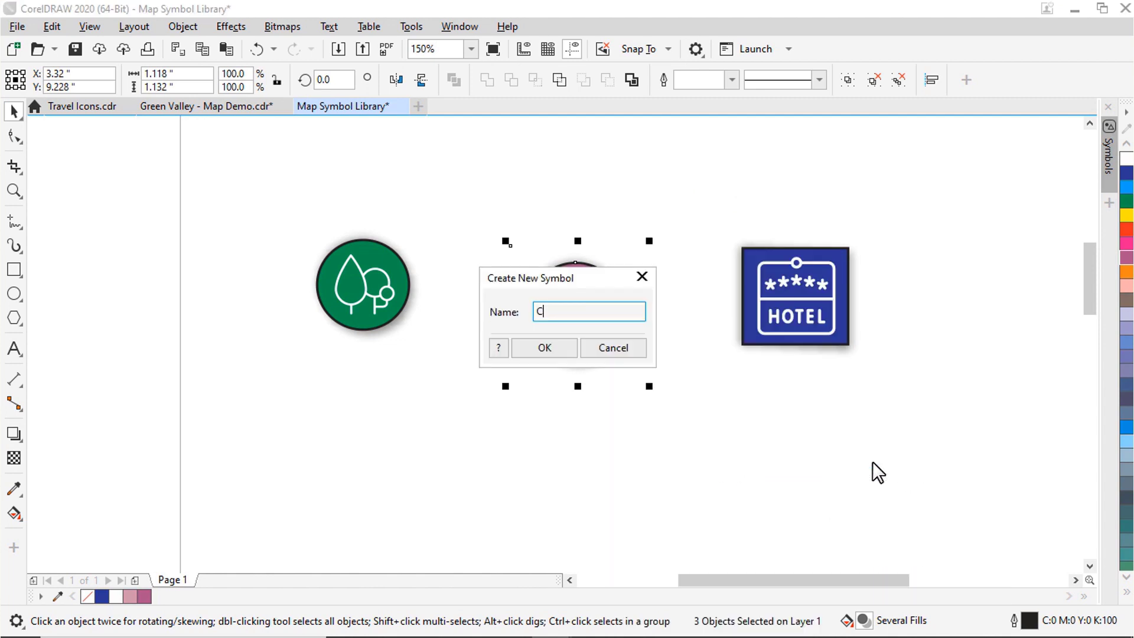
type("hurch")
left_click(570, 350)
key("Escape")
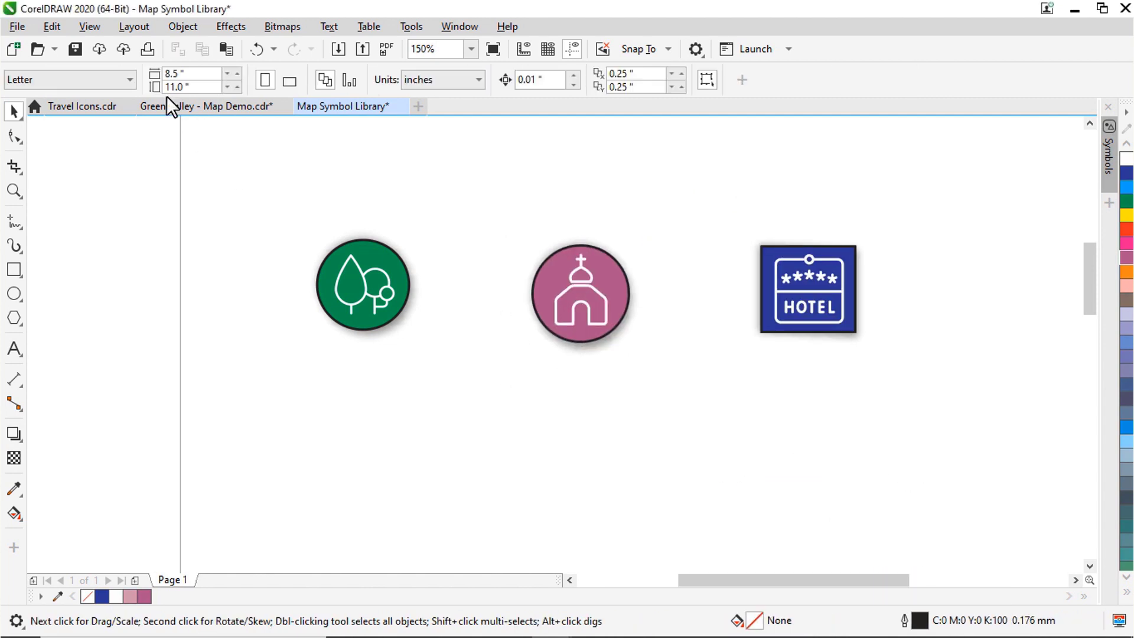
Save the document as 'Map Symbol Library' in CSL - Corel Symbol Library format
left_click(20, 25)
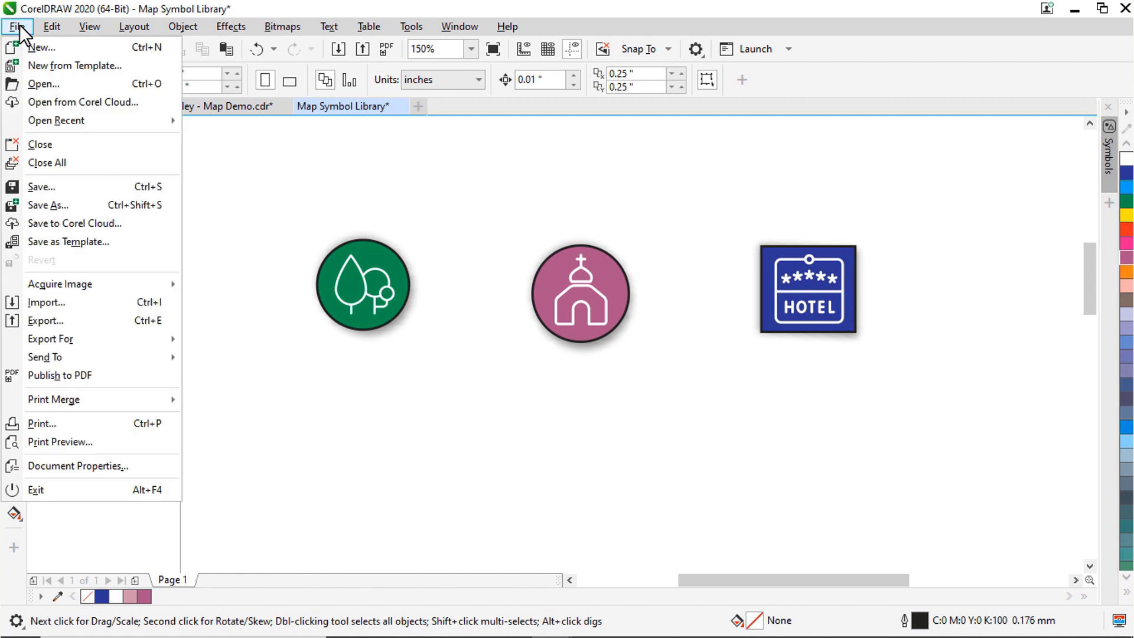
left_click(71, 205)
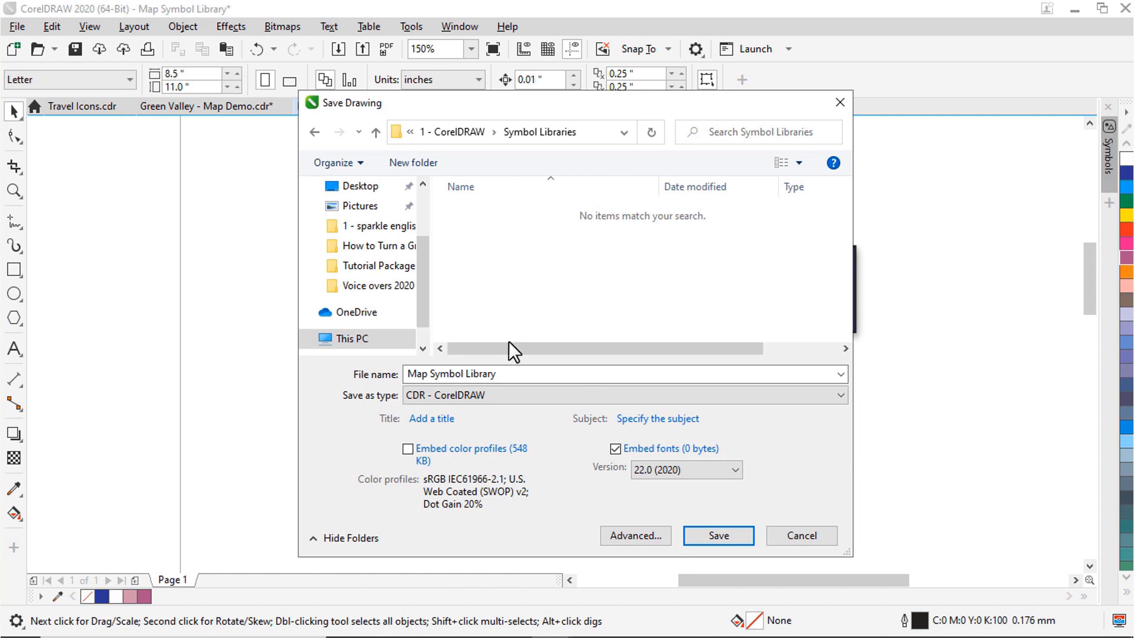
left_click(520, 372)
left_click(524, 373)
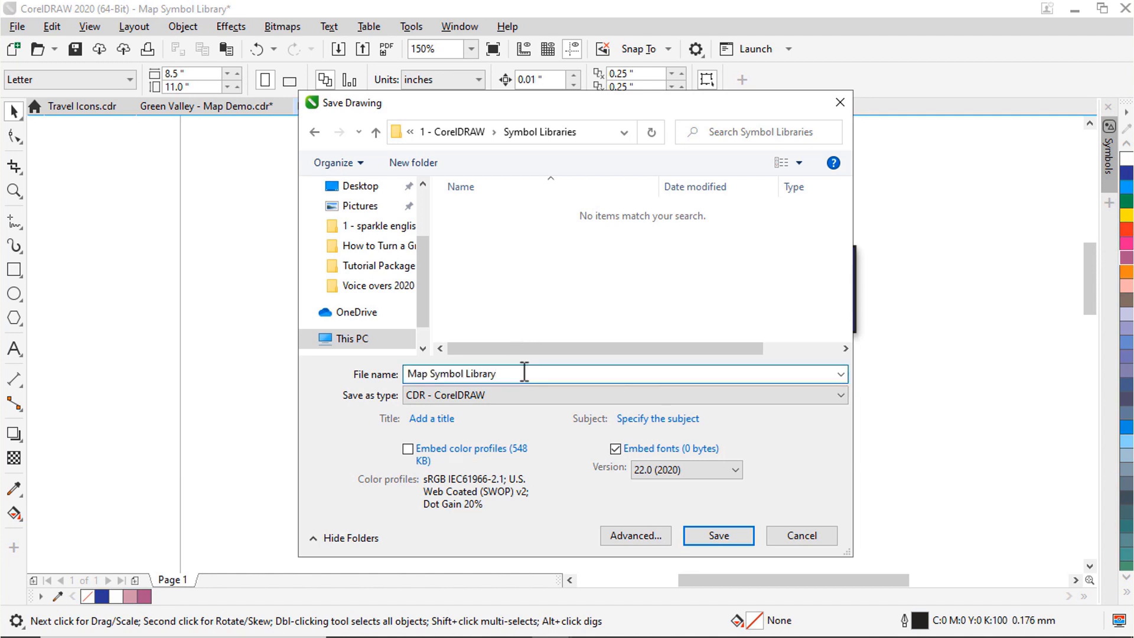
left_click(527, 394)
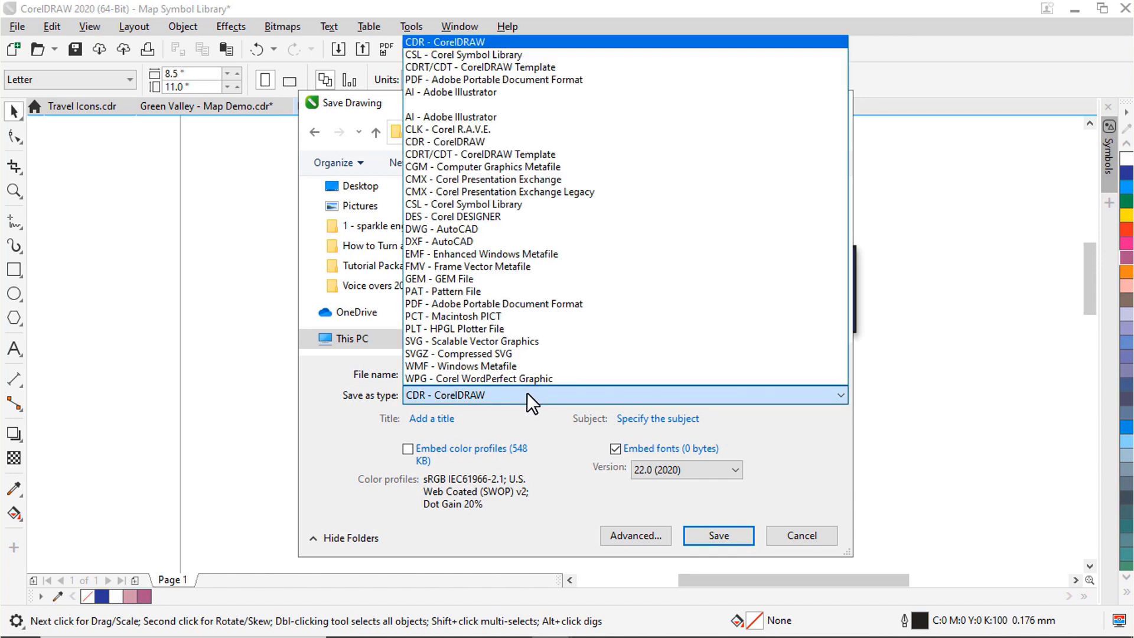
left_click(562, 205)
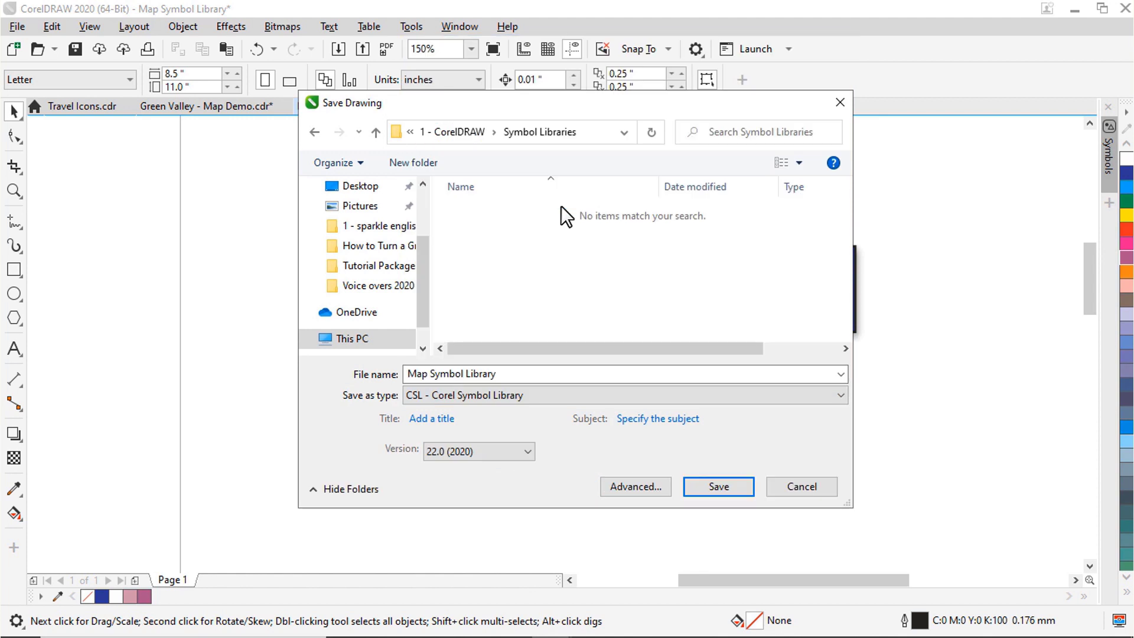
left_click(704, 484)
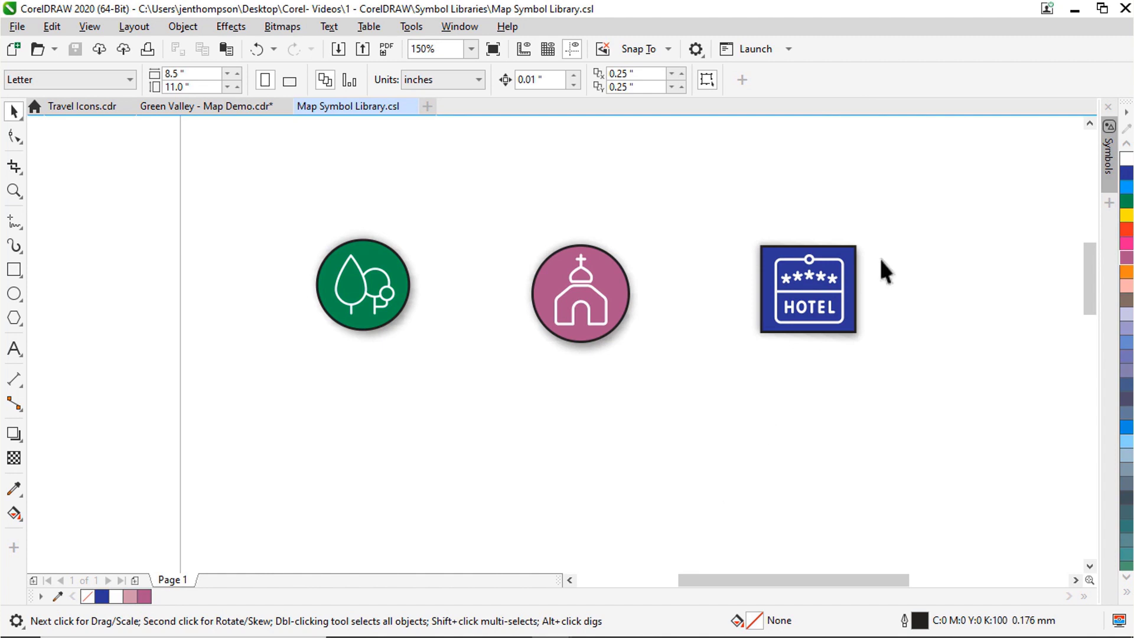
Import Map Symbol Library.csl into the Symbols docker with Copy libraries locally ticked
left_click(1108, 159)
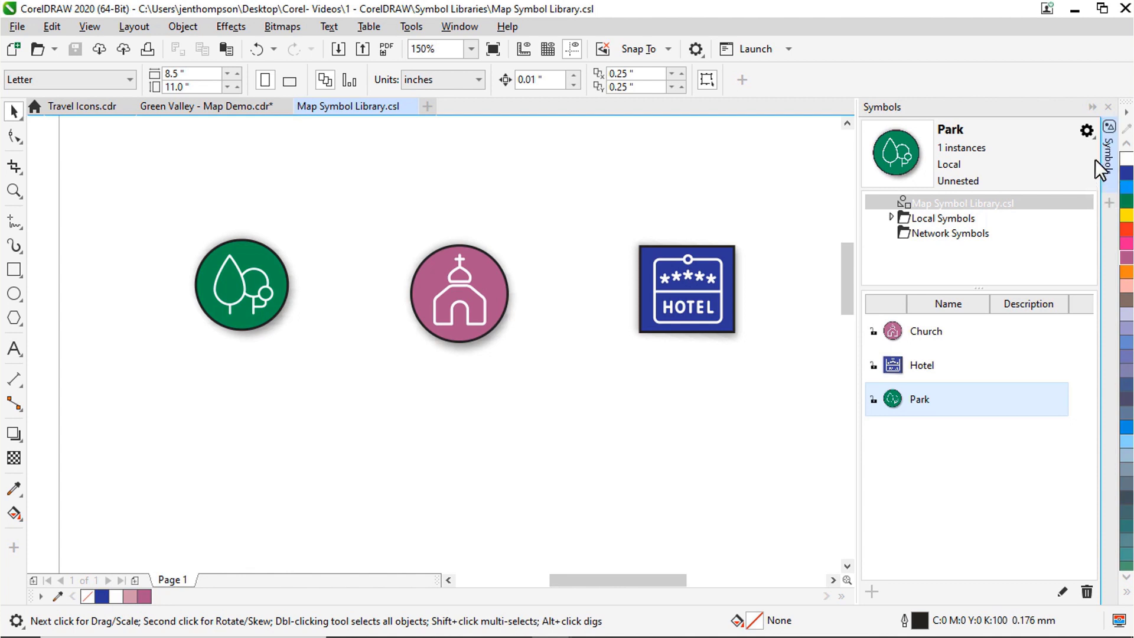
left_click(1012, 247)
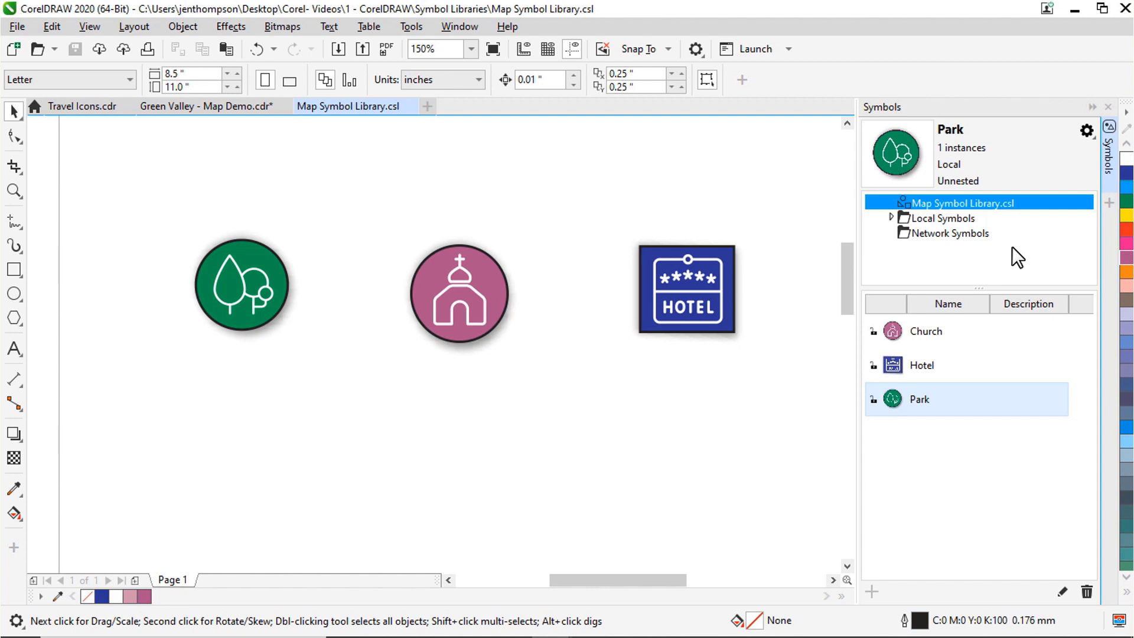
left_click(957, 218)
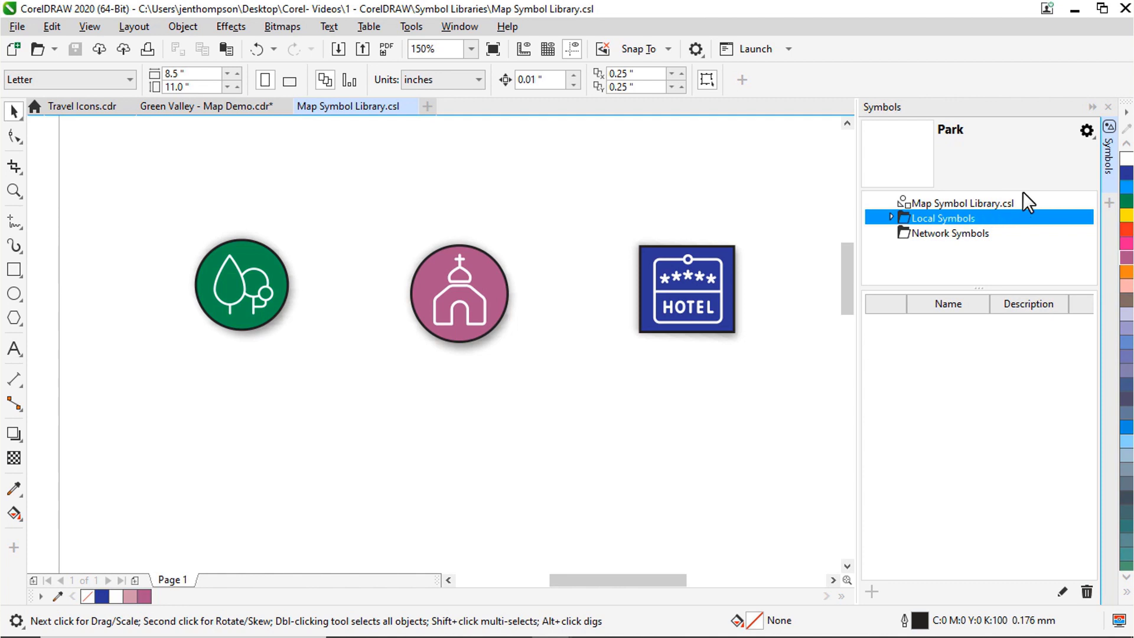
left_click(1087, 131)
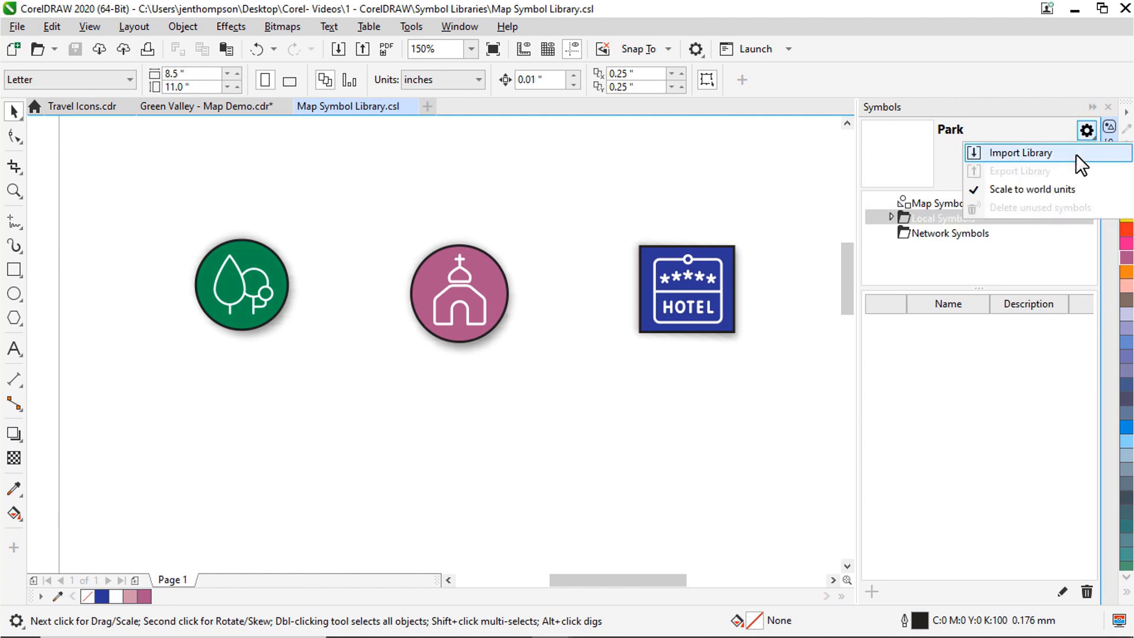
left_click(1076, 154)
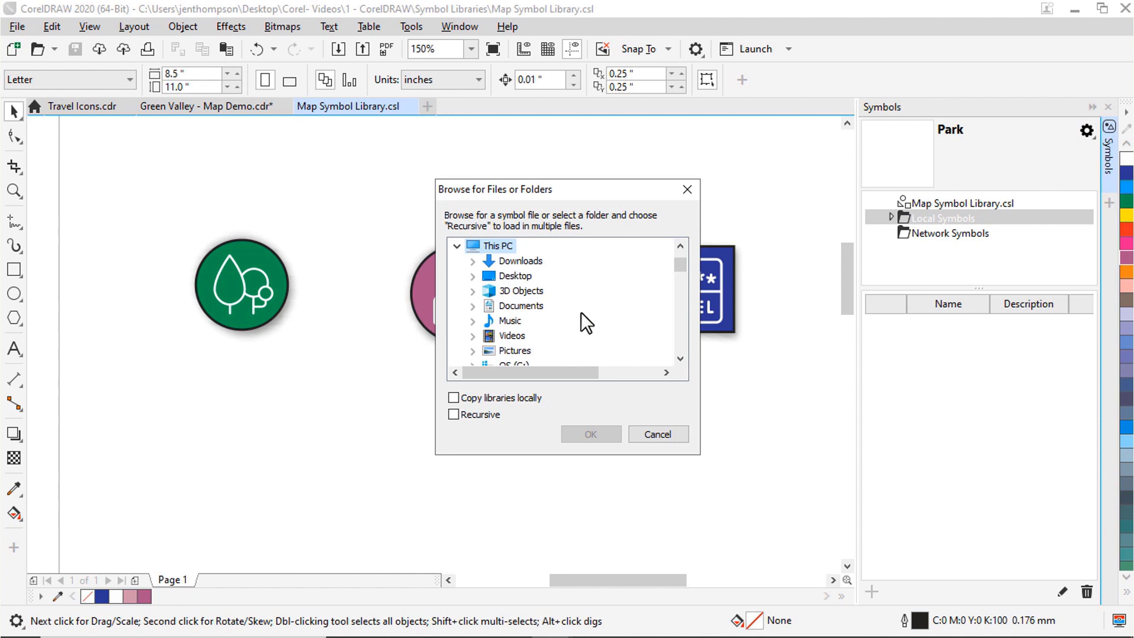
left_click(573, 320)
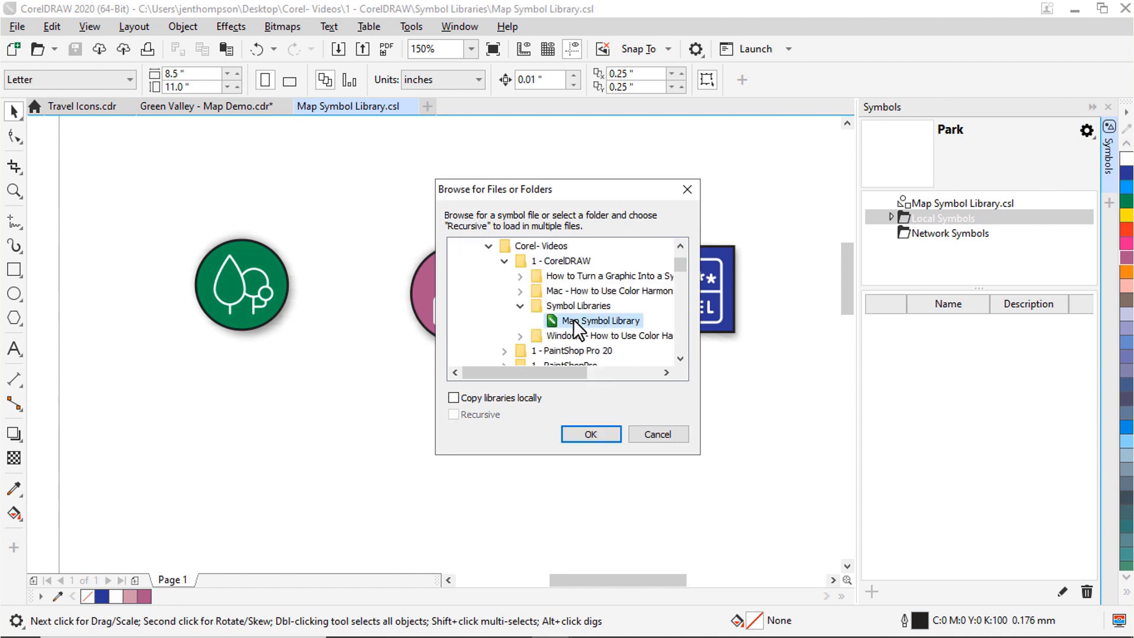
left_click(530, 402)
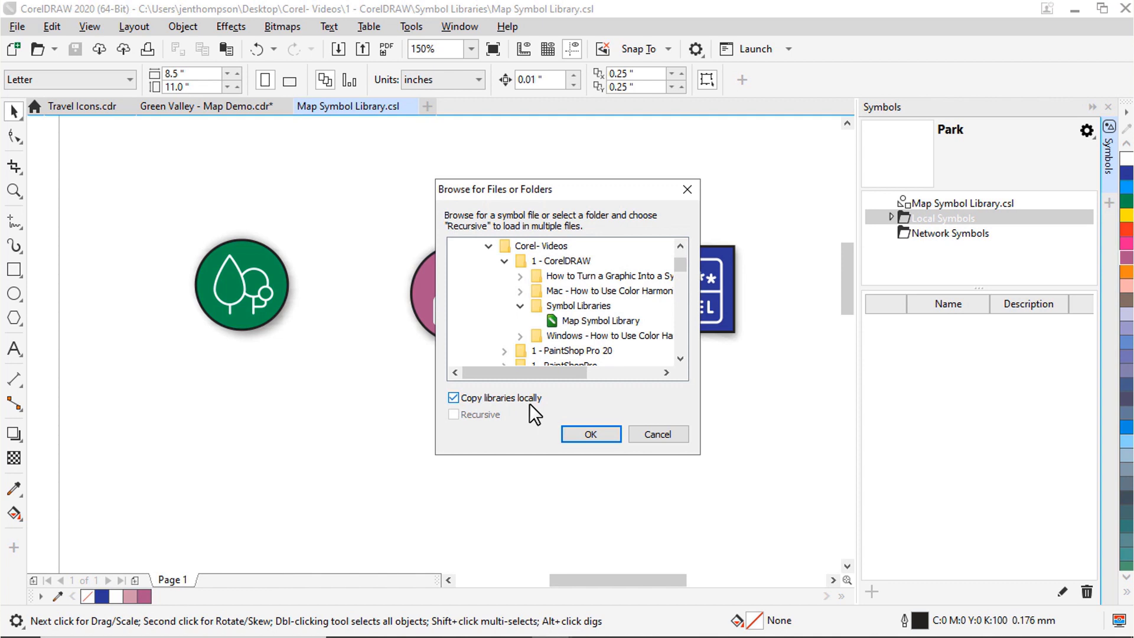
left_click(572, 431)
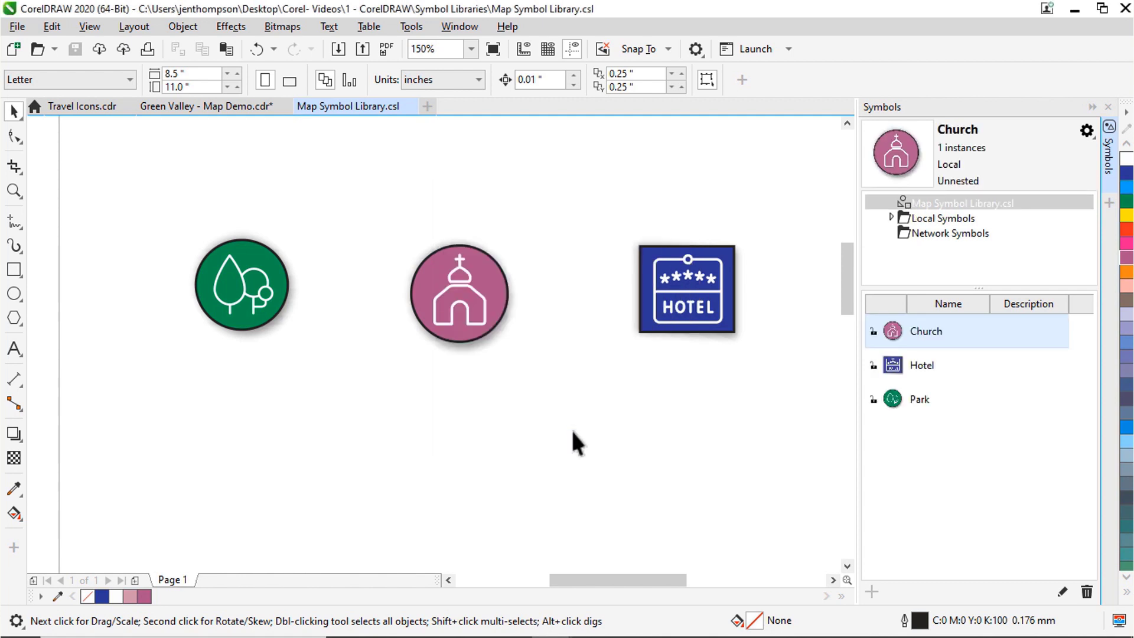
On the Green Valley - Map Demo document, show the Map Symbol Library.csl symbols under Local Symbols
left_click(208, 104)
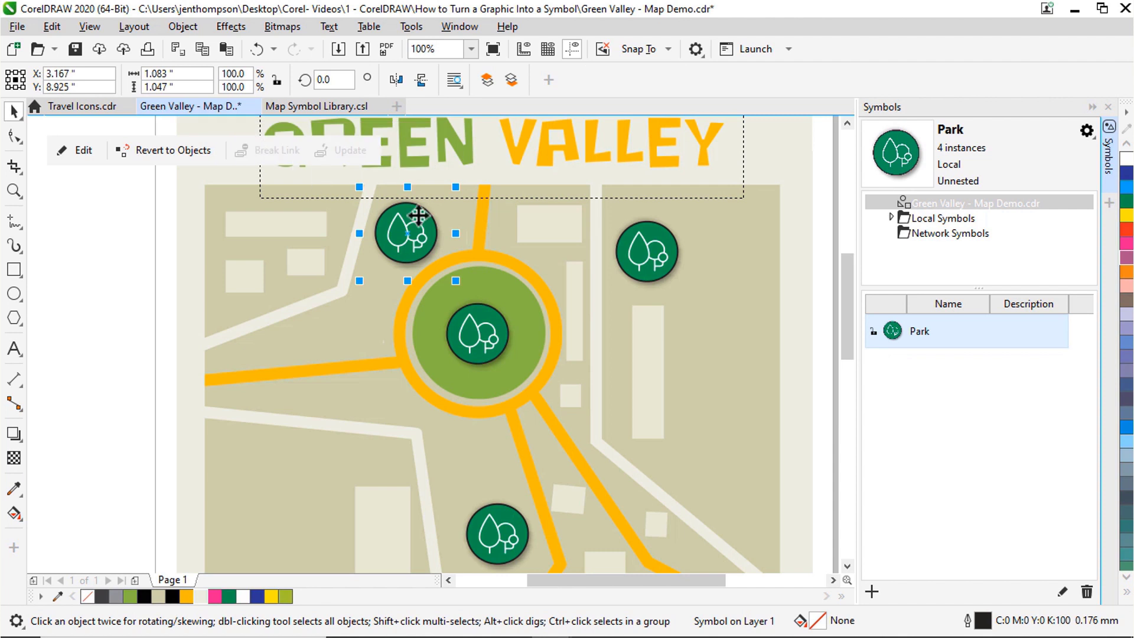
left_click(891, 218)
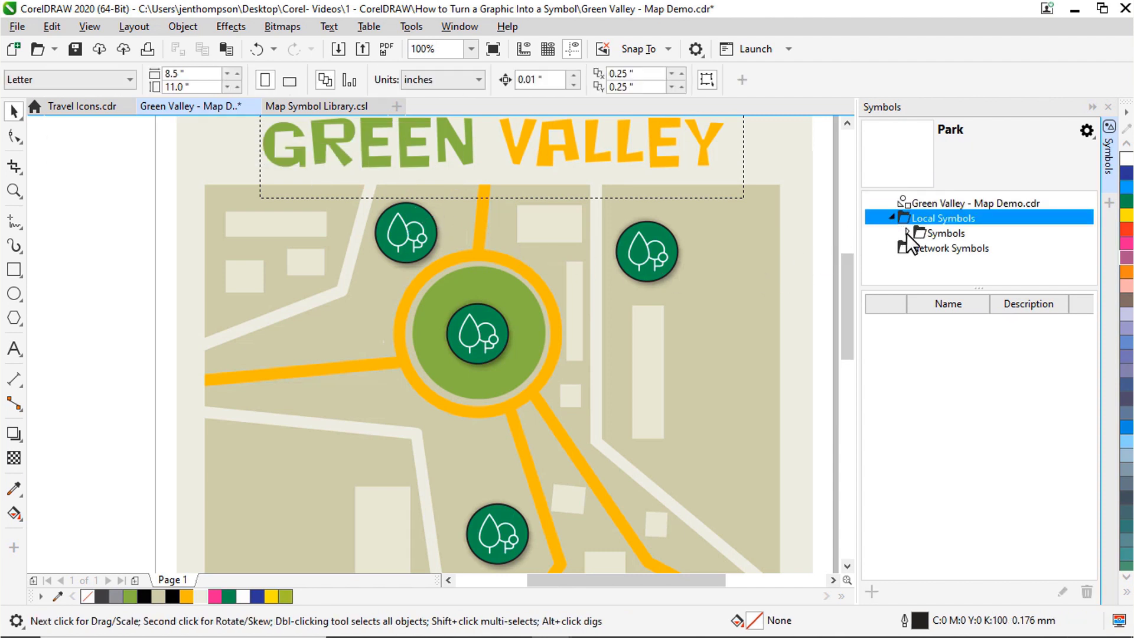
left_click(908, 233)
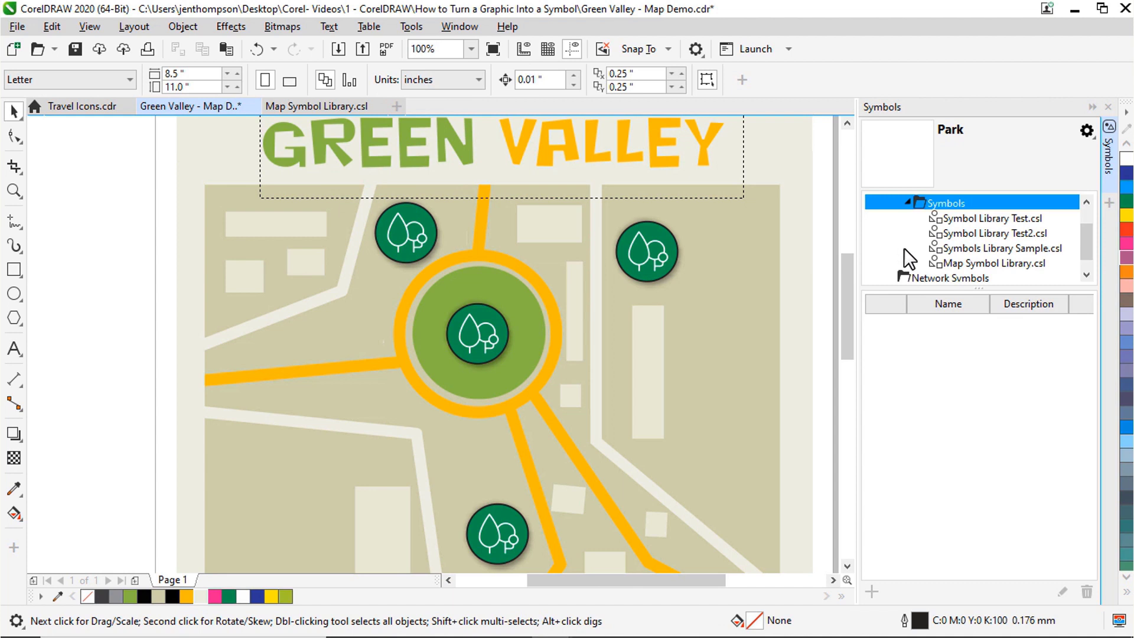
left_click(952, 264)
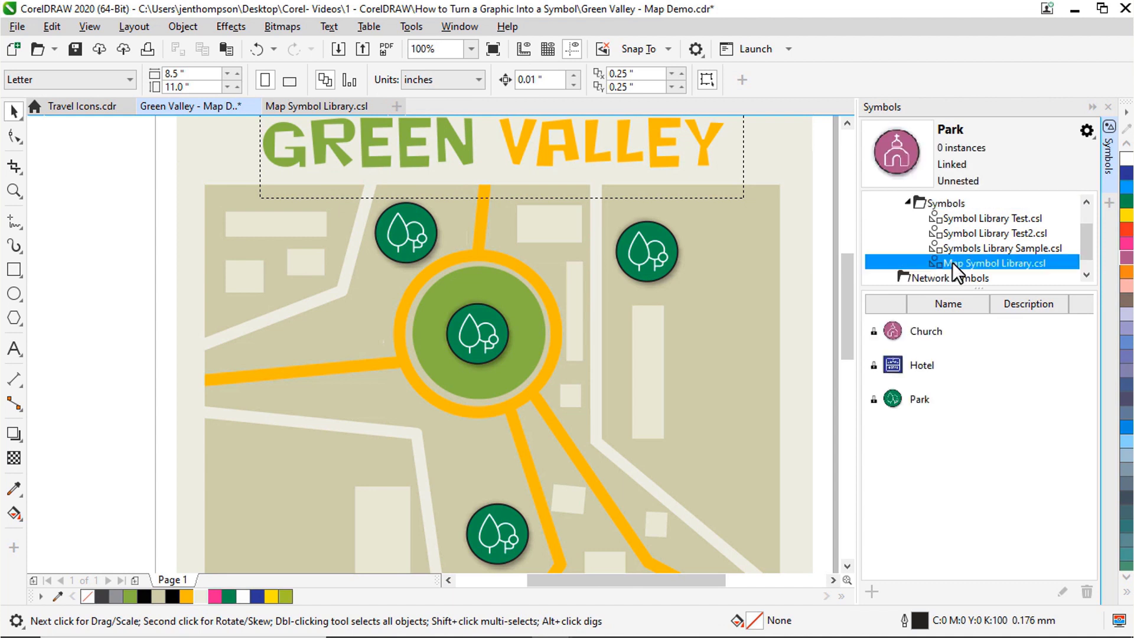
Place two Church symbols, one on the map's right side and one at lower left
left_click_drag(942, 339, 723, 449)
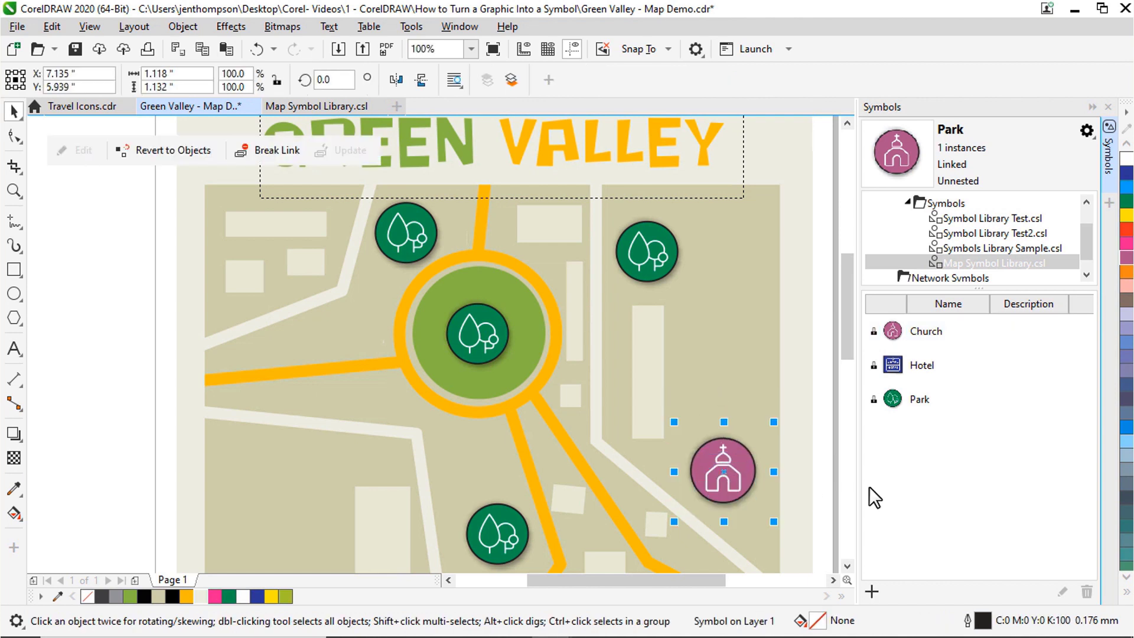
left_click_drag(925, 332, 572, 421)
left_click_drag(263, 466, 265, 473)
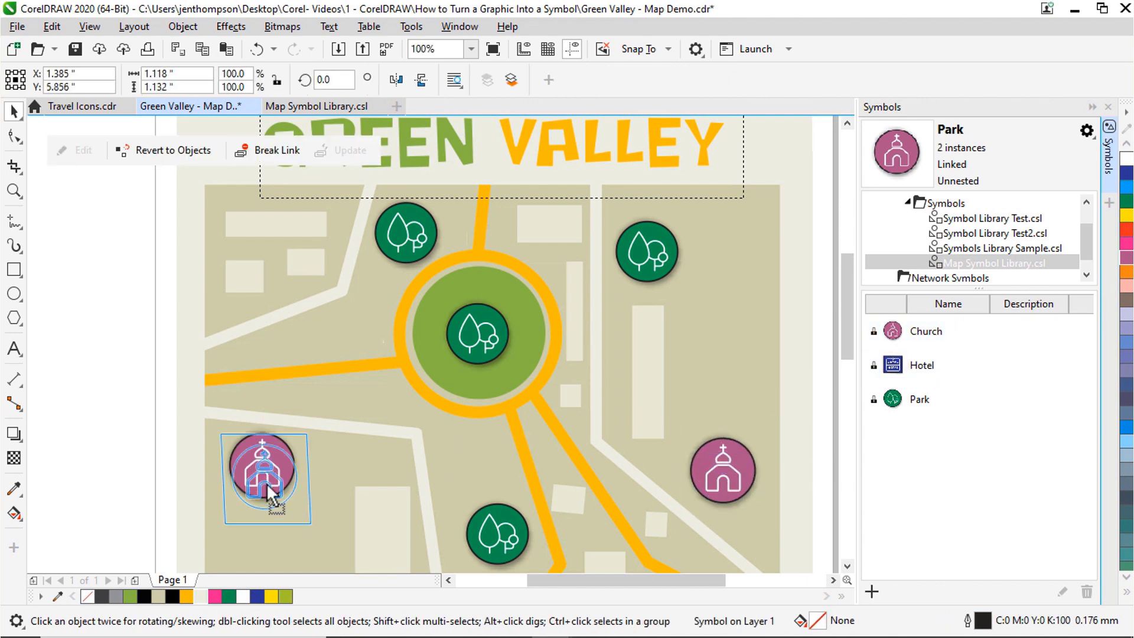
Add a Hotel symbol scaled down to 65%, then start placing a second Hotel
left_click_drag(922, 365, 325, 327)
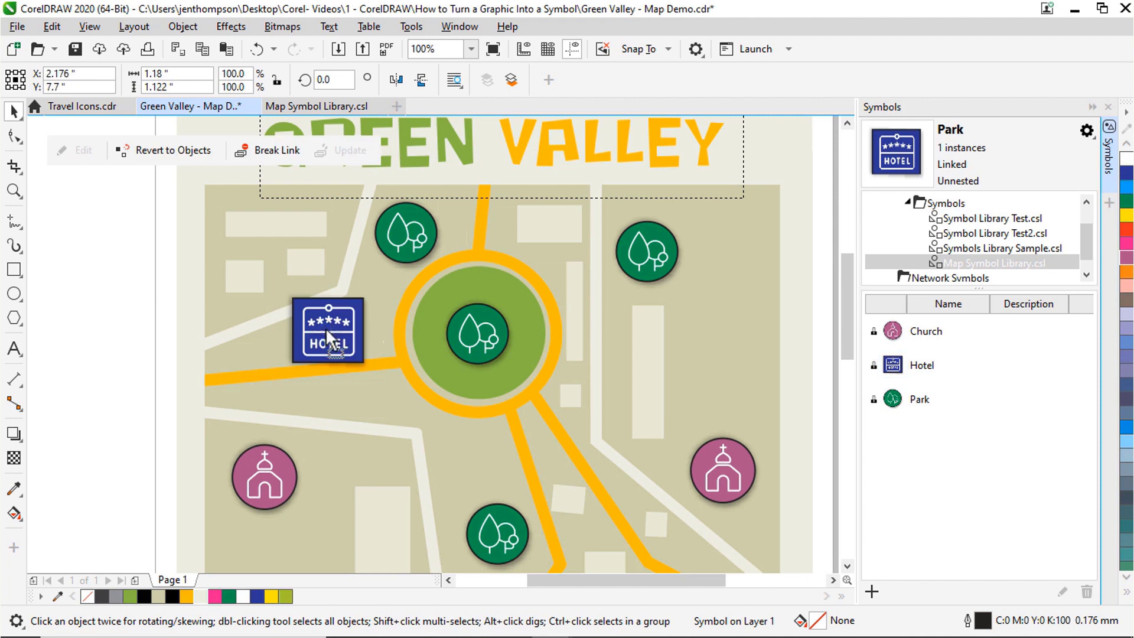
left_click_drag(274, 269, 325, 328)
left_click(367, 400)
left_click_drag(904, 365, 796, 363)
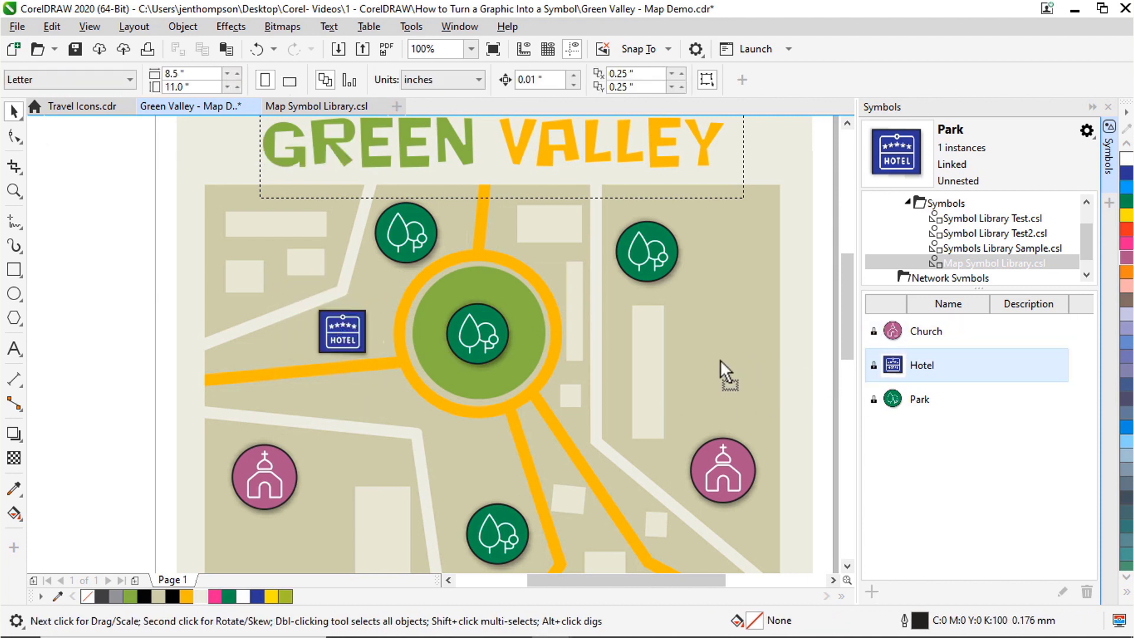
Drop the second full-size Hotel symbol on the right side of the Green Valley map
left_click_drag(721, 359, 721, 361)
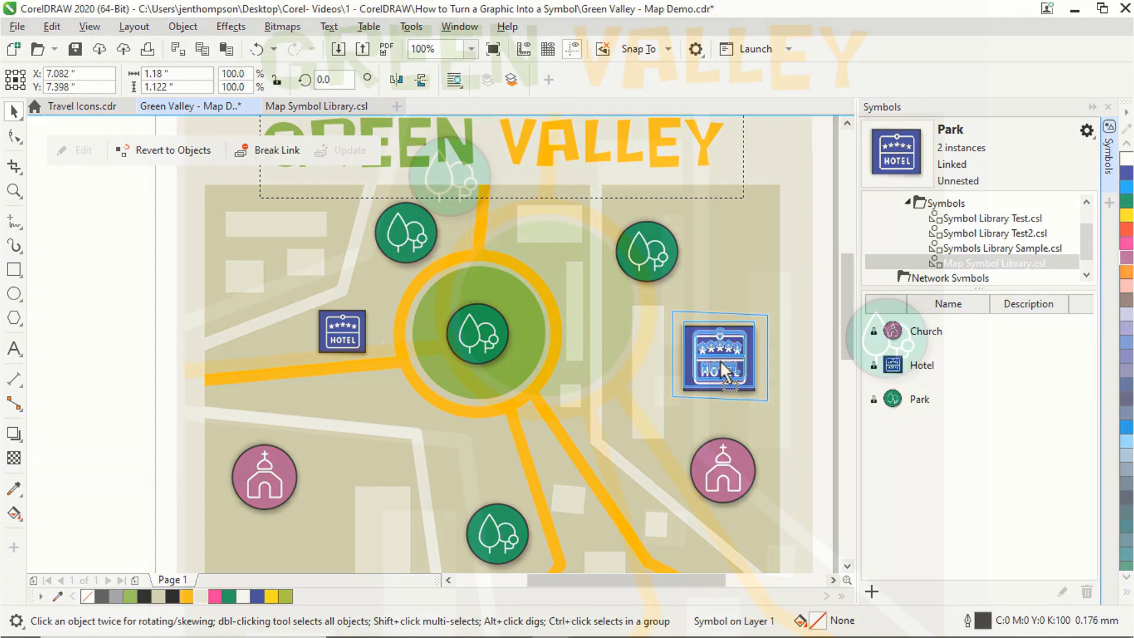